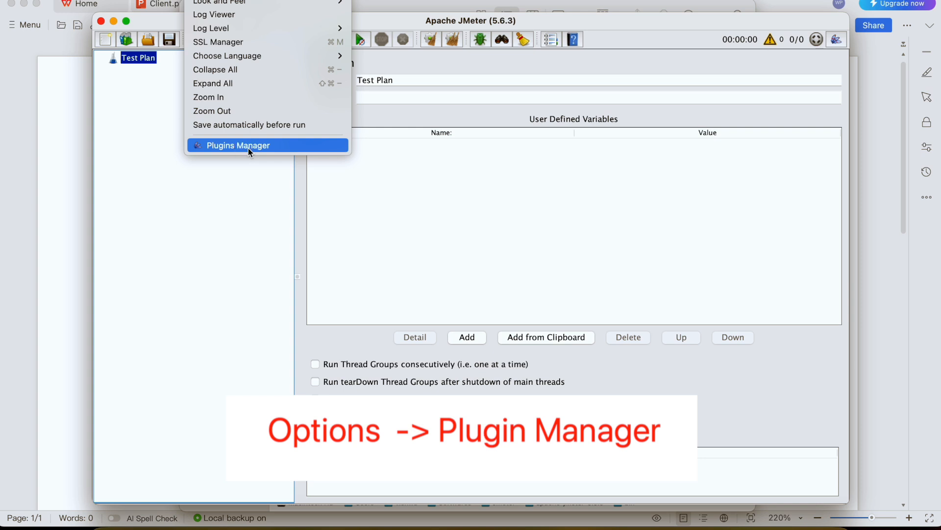
Open the Plugins Manager, search the available plugins for "webd" and mark Selenium/WebDriver Support for installation.
click(249, 146)
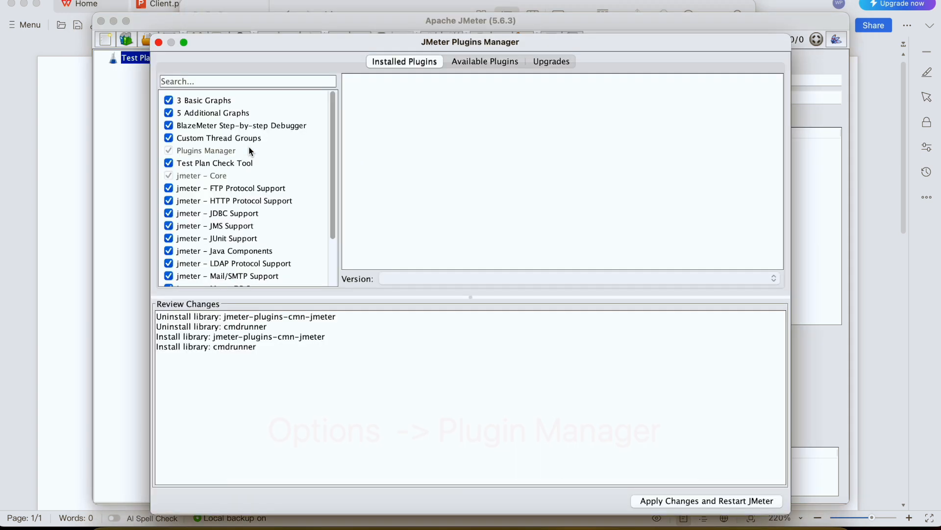
click(475, 63)
click(193, 78)
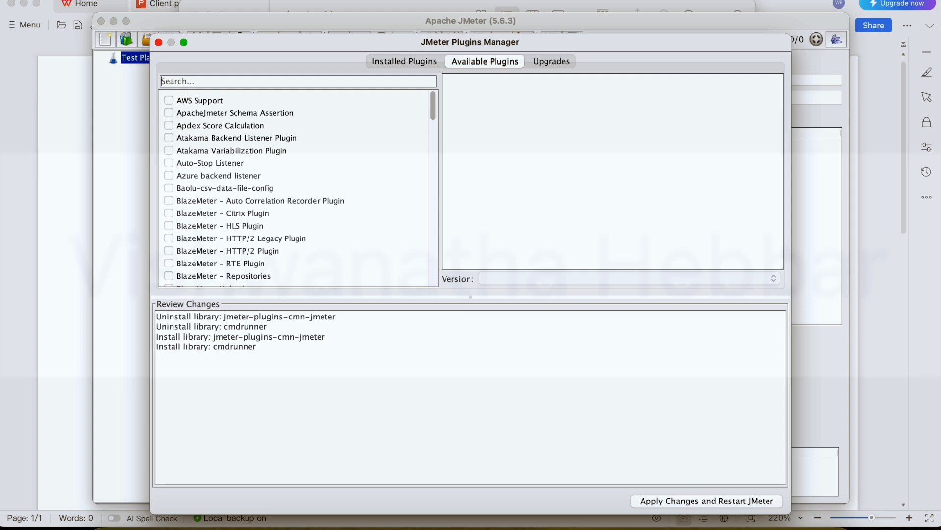
text(webd)
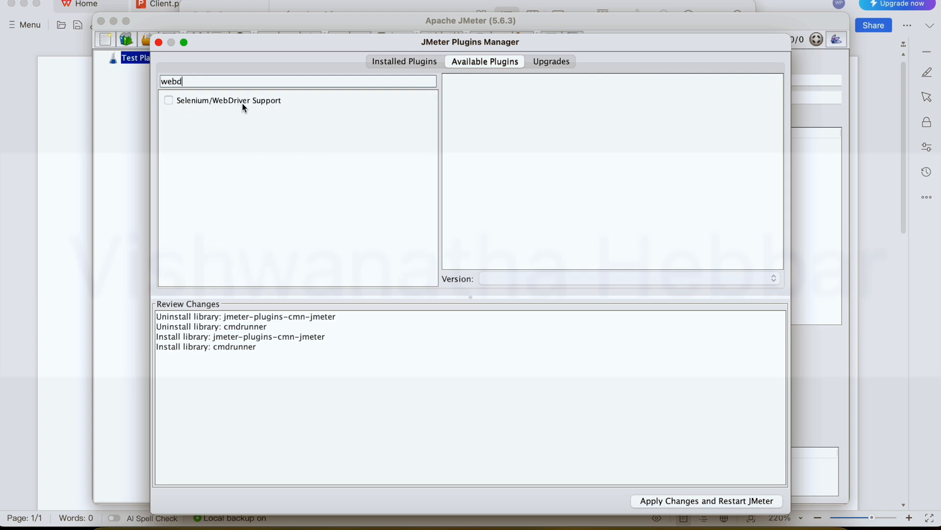
click(170, 101)
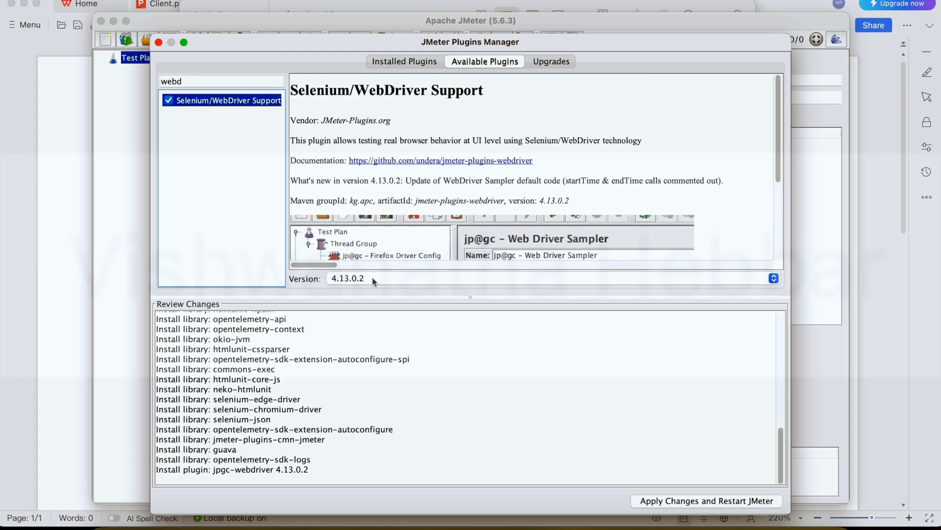
Choose plugin version 4.13.0.2, apply the changes and restart JMeter.
click(372, 278)
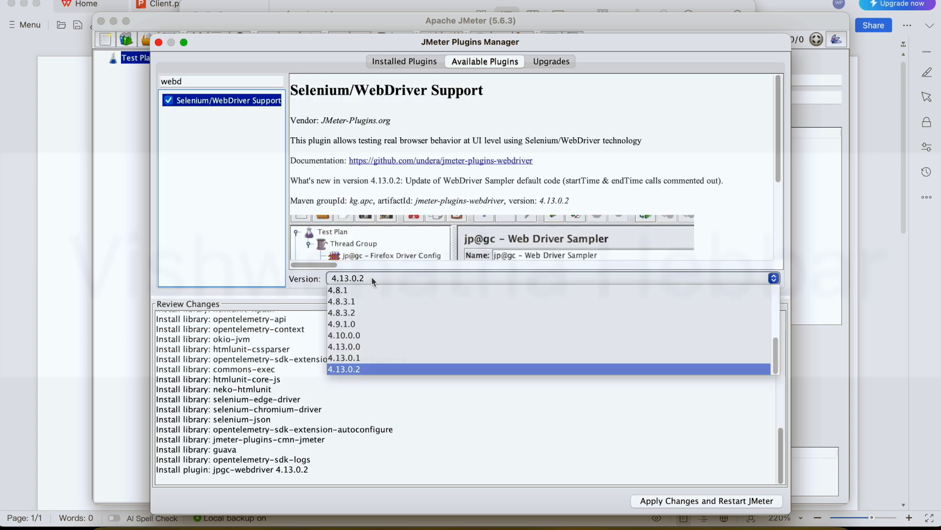
click(362, 371)
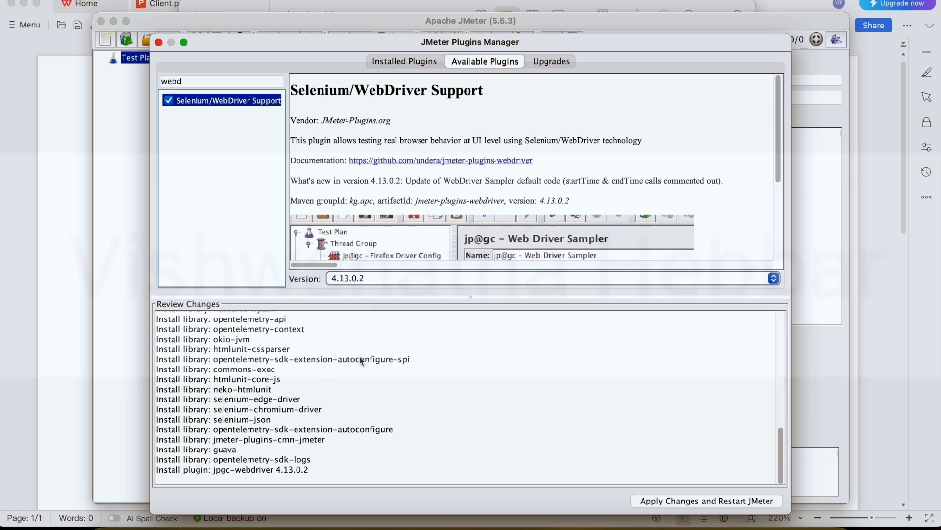
click(664, 499)
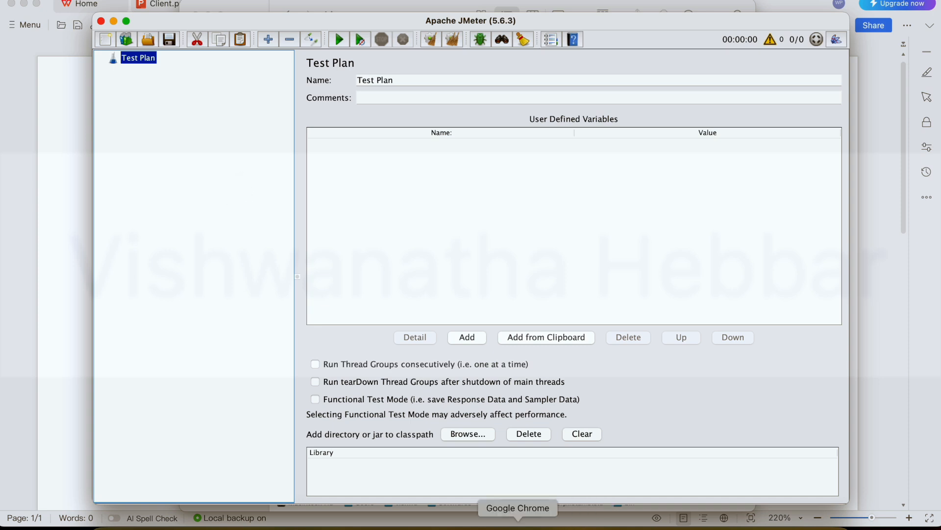
Switch to Google Chrome, search Google for "jmeter plugins" and open the jmeter-plugins.org site.
click(517, 526)
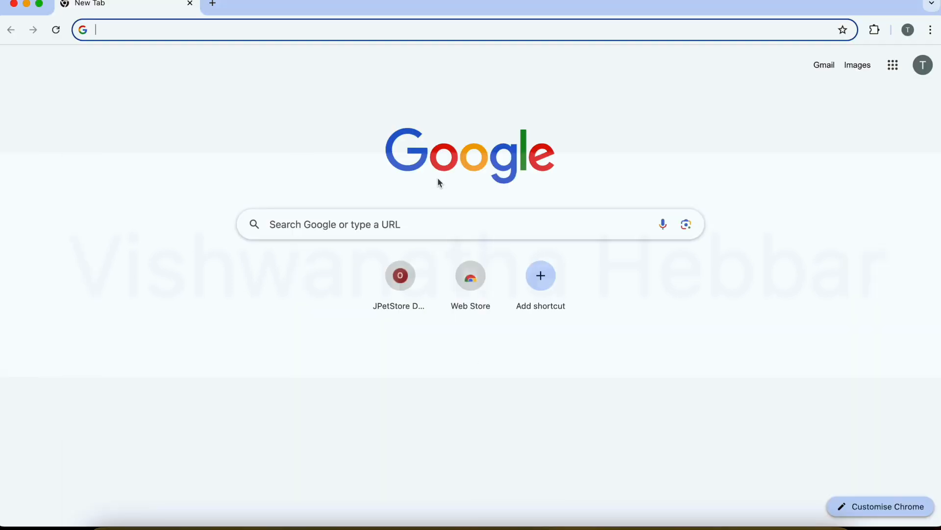
text(jmeter plu)
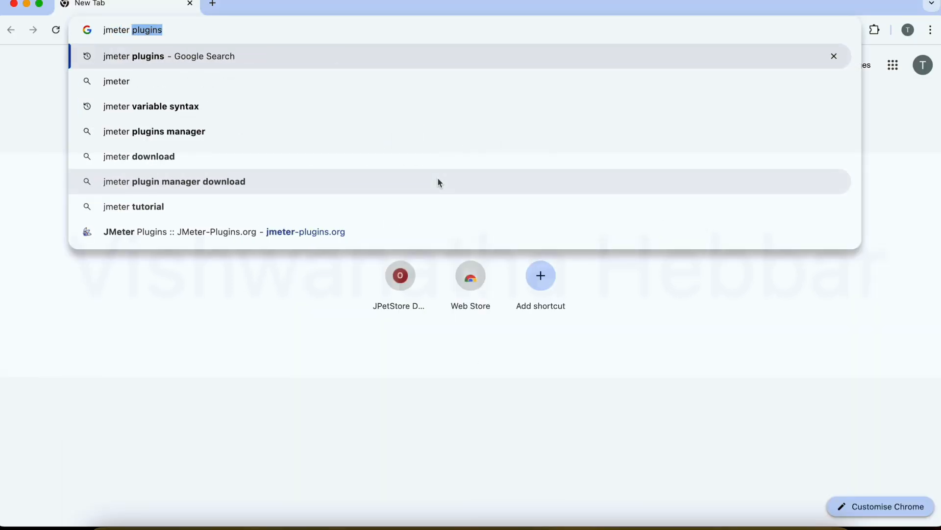
text(g)
key(Return)
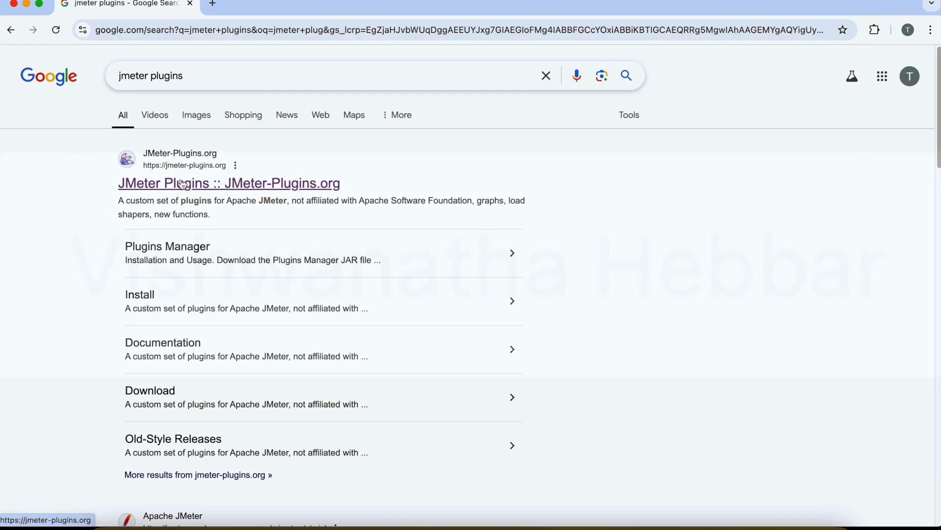
click(194, 189)
Find "webdriver" in the plugin catalogue, download Selenium/WebDriver Support version 4.13.0.2 and extract the ZIP archive.
text(webdriver)
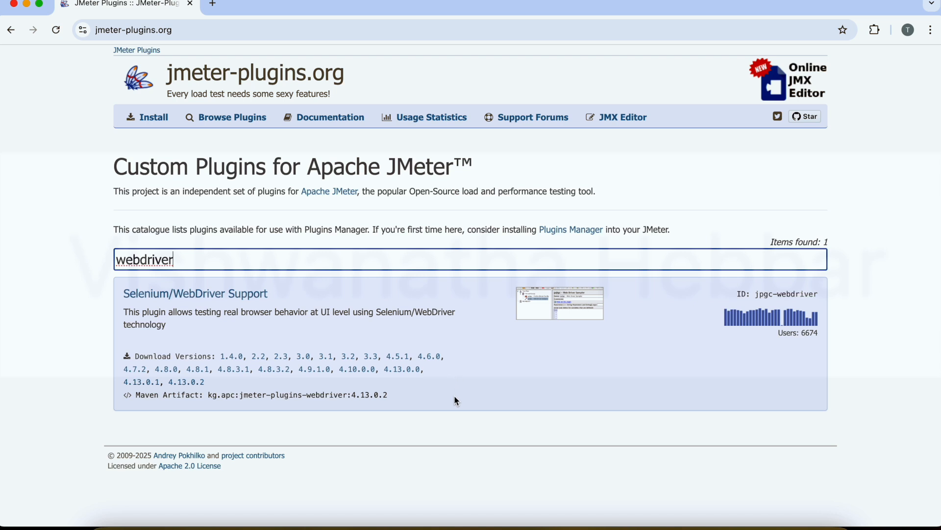
click(189, 386)
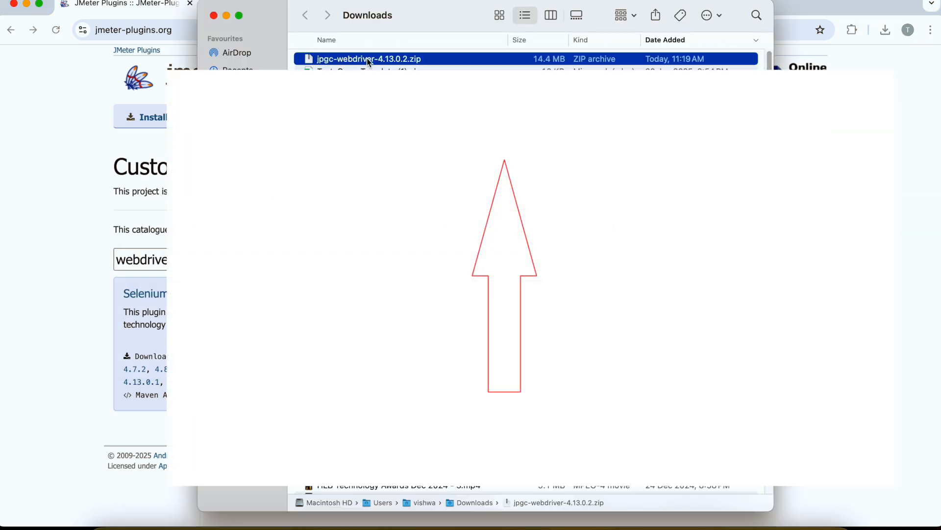
double_click(367, 58)
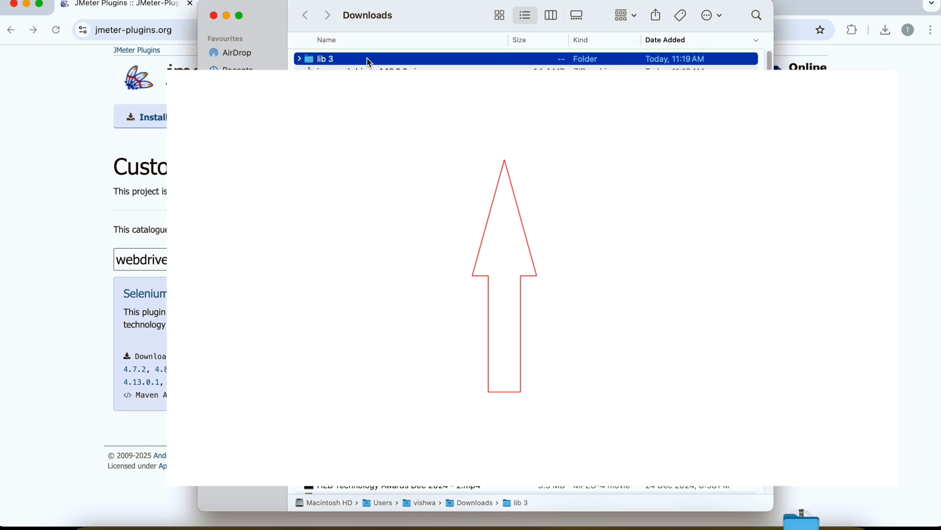
Examine the JAR files in the extracted lib 3 folder and its ext subfolder beside JMeter's own lib folder.
double_click(334, 60)
scroll(398, 339, down, 5)
scroll(397, 336, up, 5)
click(338, 97)
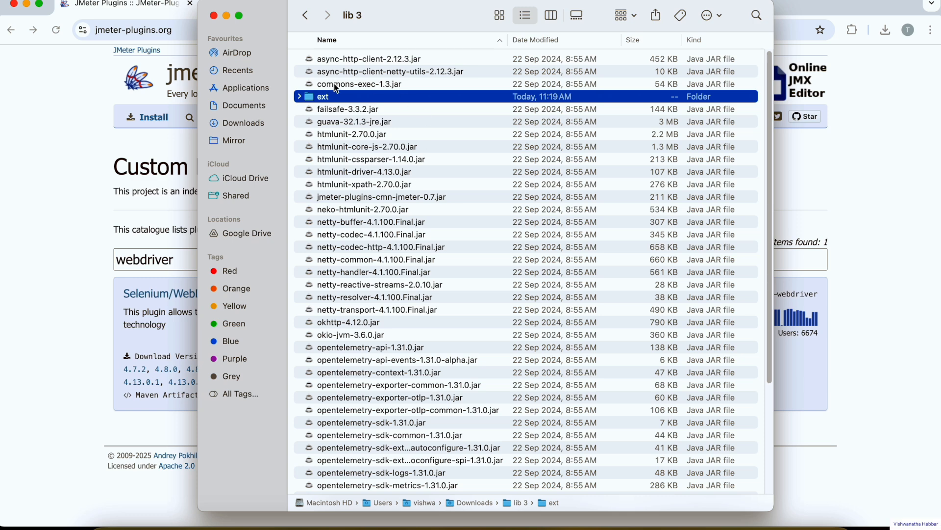
click(351, 63)
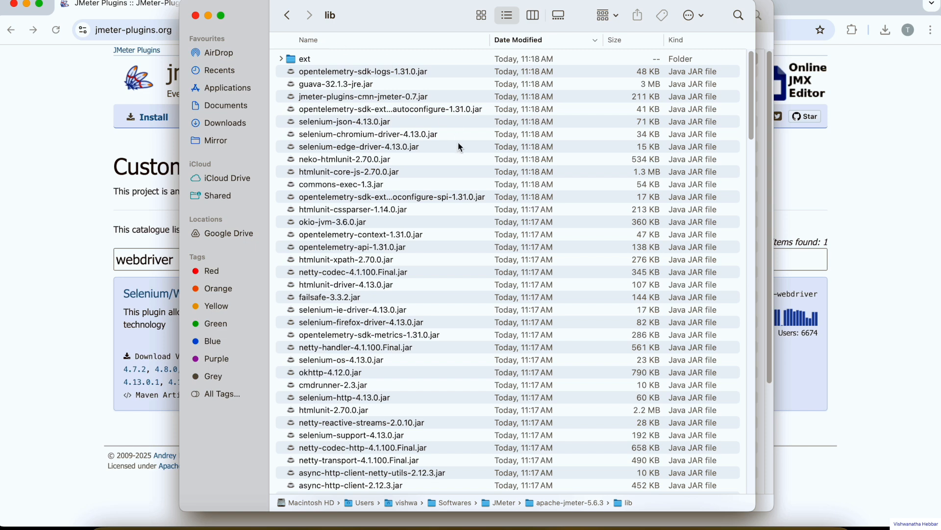
drag(374, 17, 407, 52)
click(380, 13)
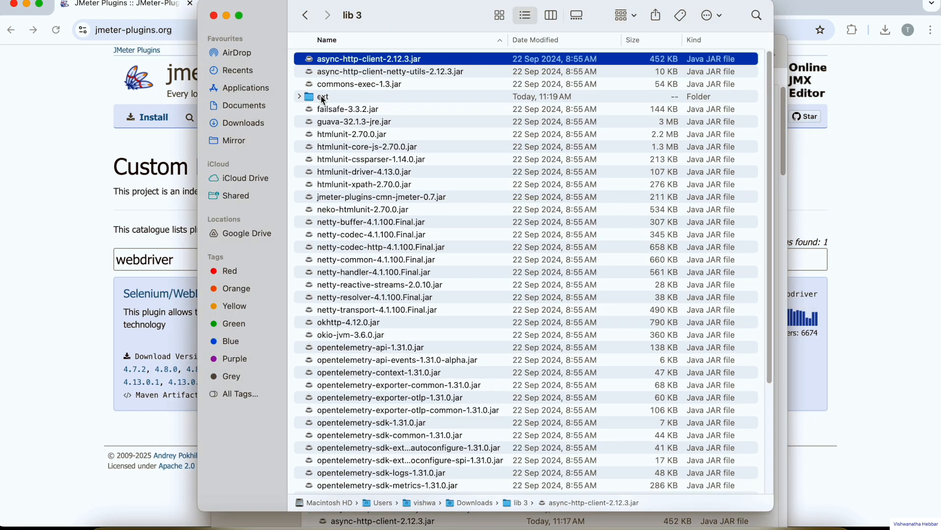
double_click(323, 98)
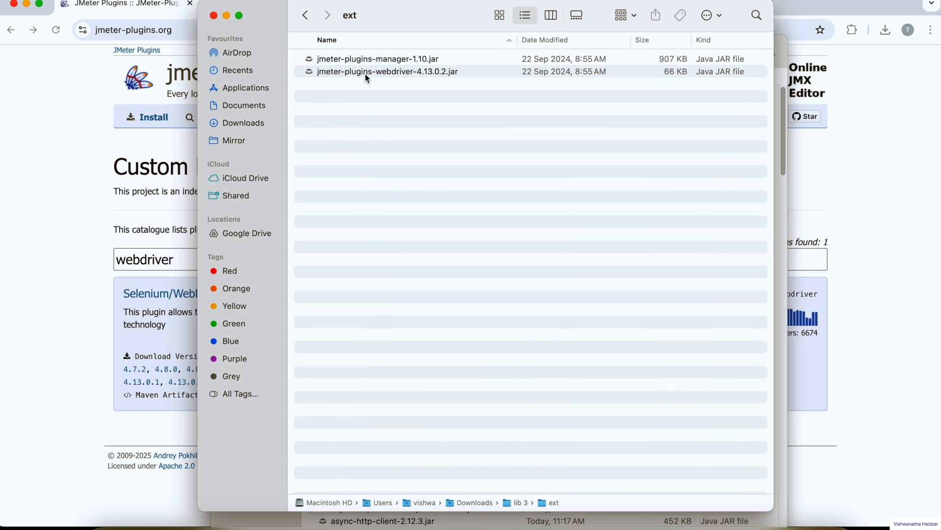
Compare the extracted lib 3 folder with JMeter's folders, going up to apache-jmeter-5.6.3 and back into its lib folder.
key(super+Tab)
key(super+Tab)
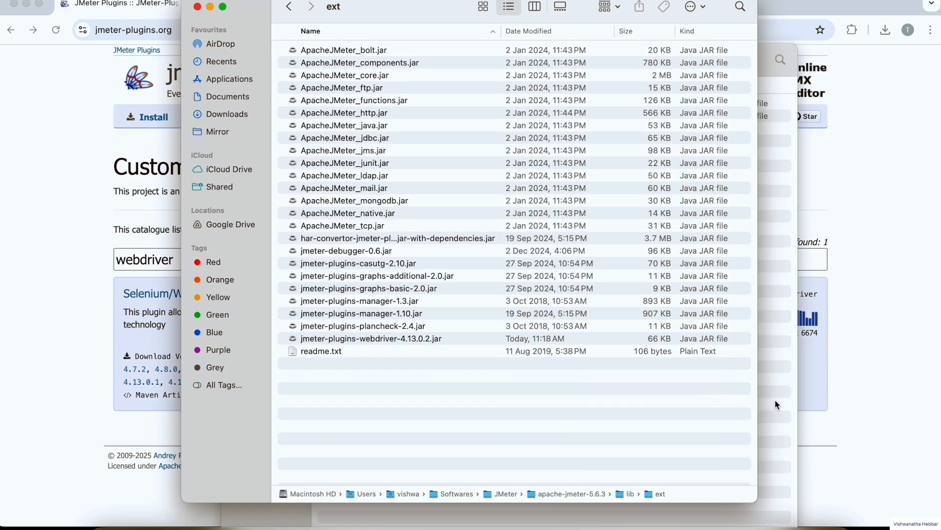
key(super+grave)
click(329, 60)
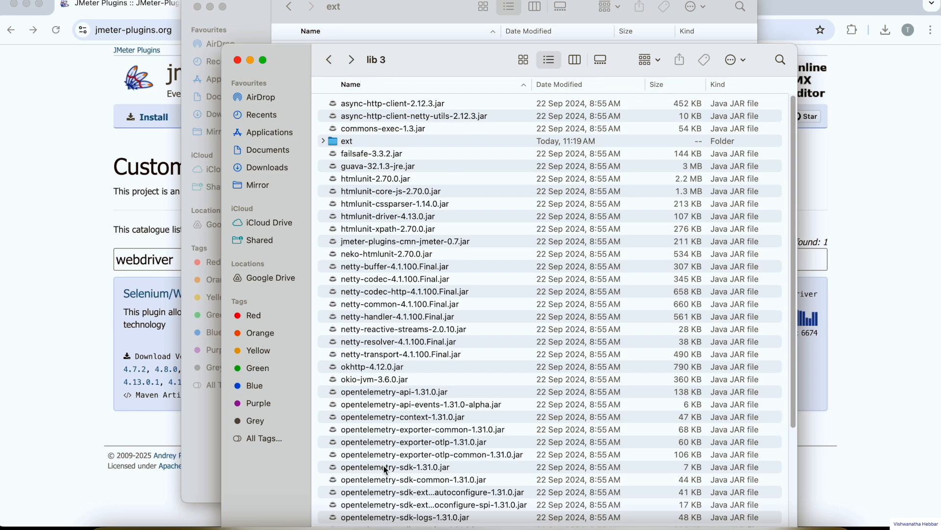
click(346, 142)
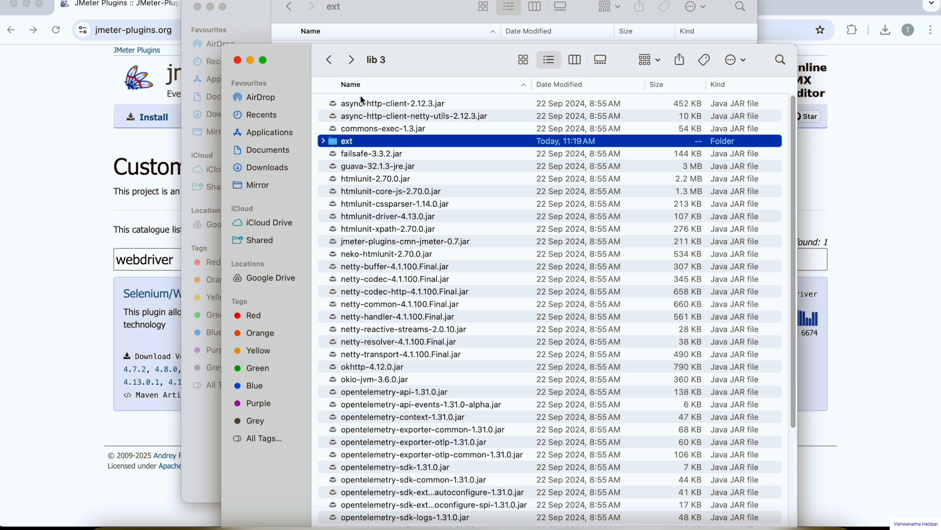
click(371, 17)
click(292, 7)
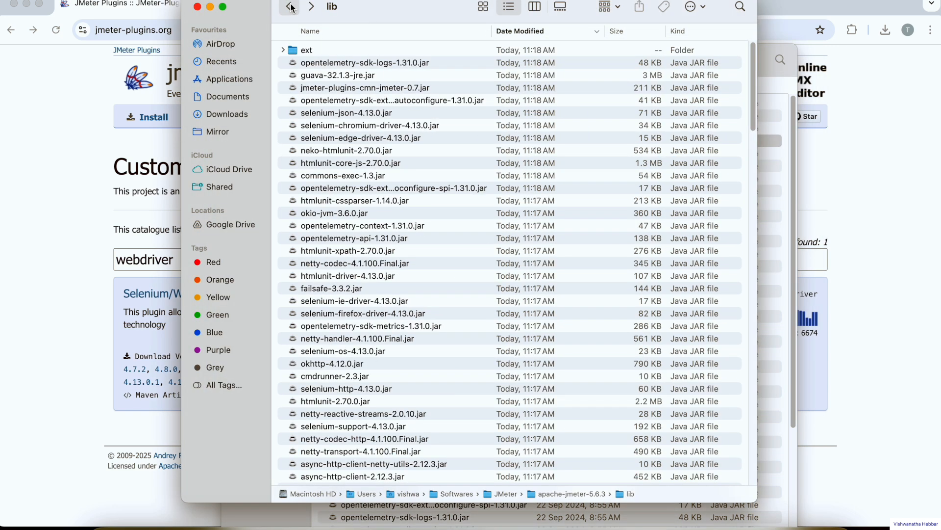
click(291, 8)
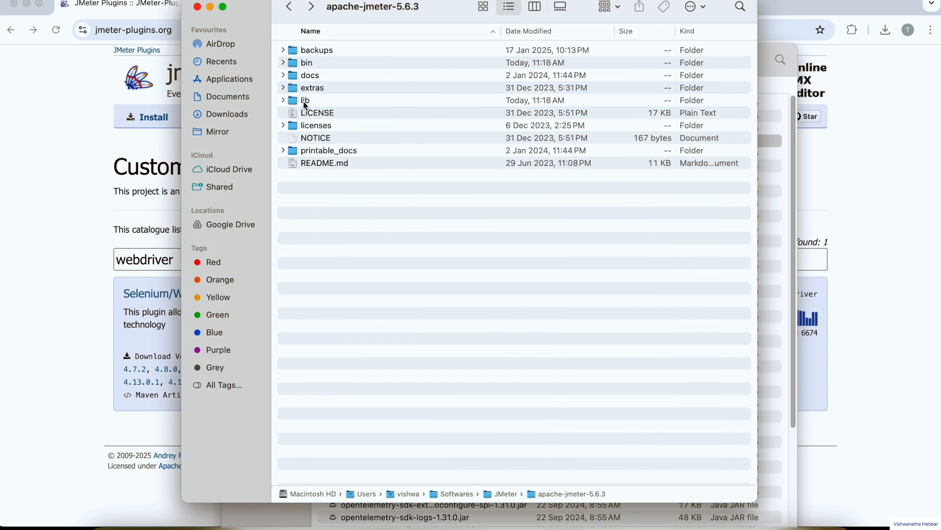
double_click(309, 102)
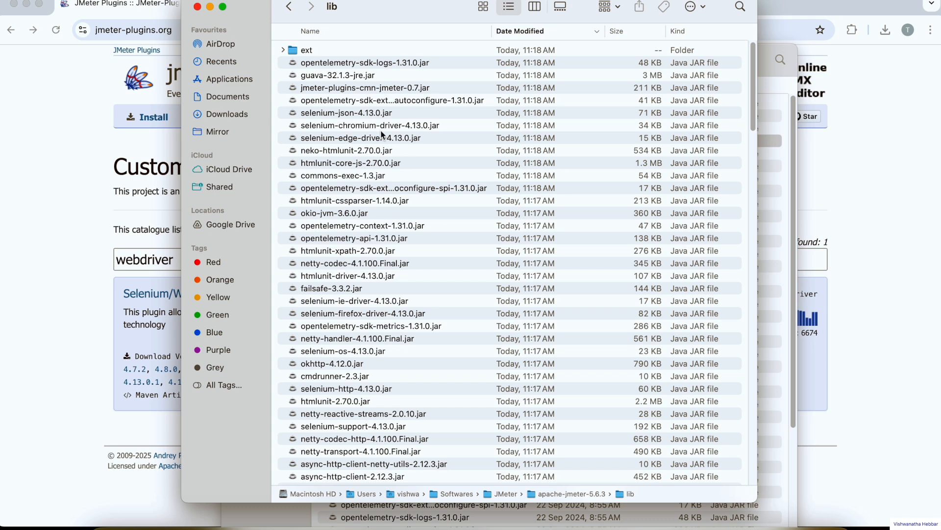
Open the ext subfolder of the extracted lib 3 folder and the ext subfolder of JMeter's lib folder to compare their JARs.
click(770, 214)
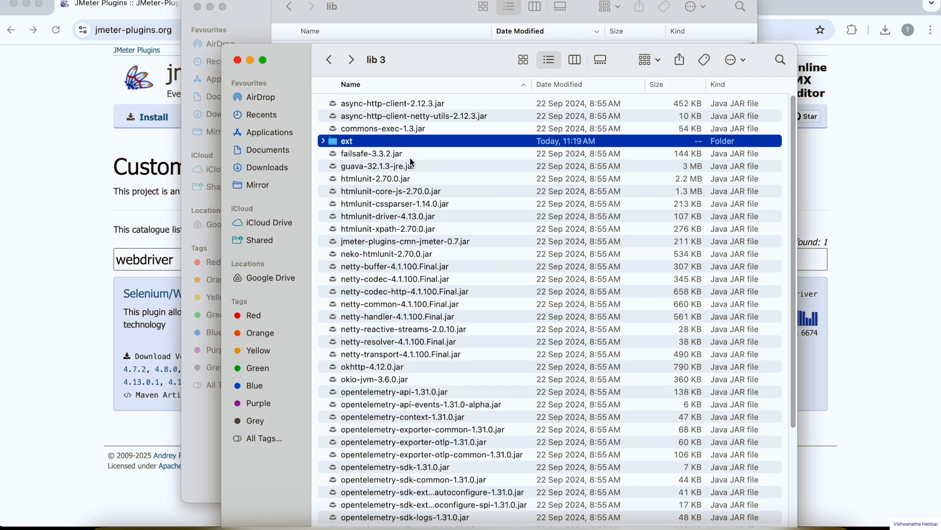
double_click(357, 142)
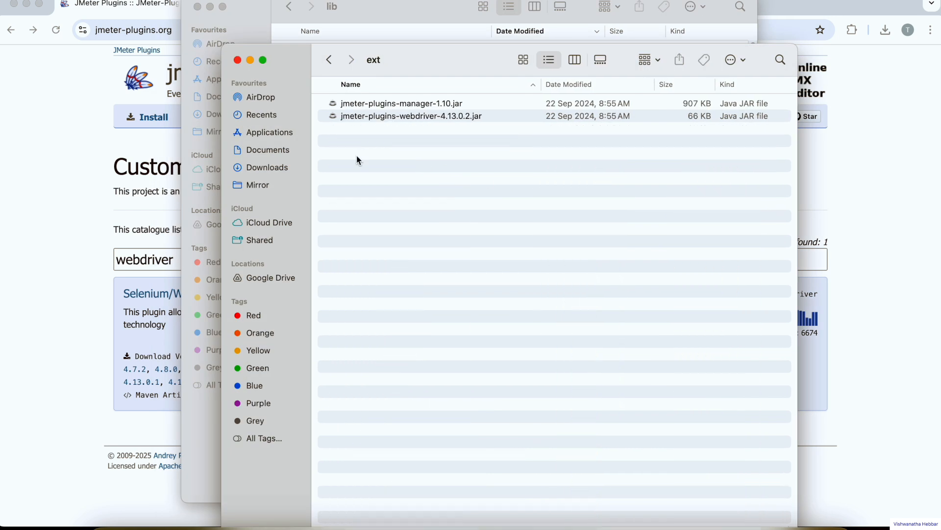
click(382, 14)
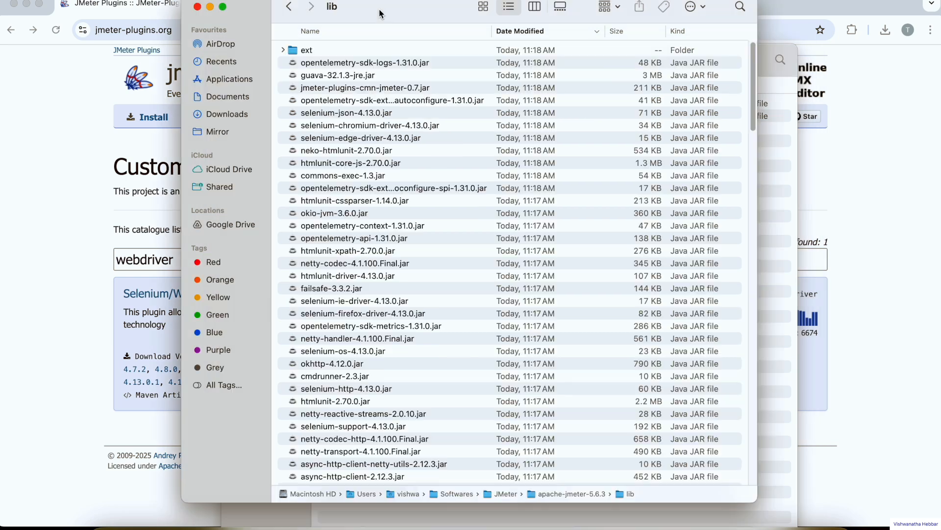
double_click(297, 51)
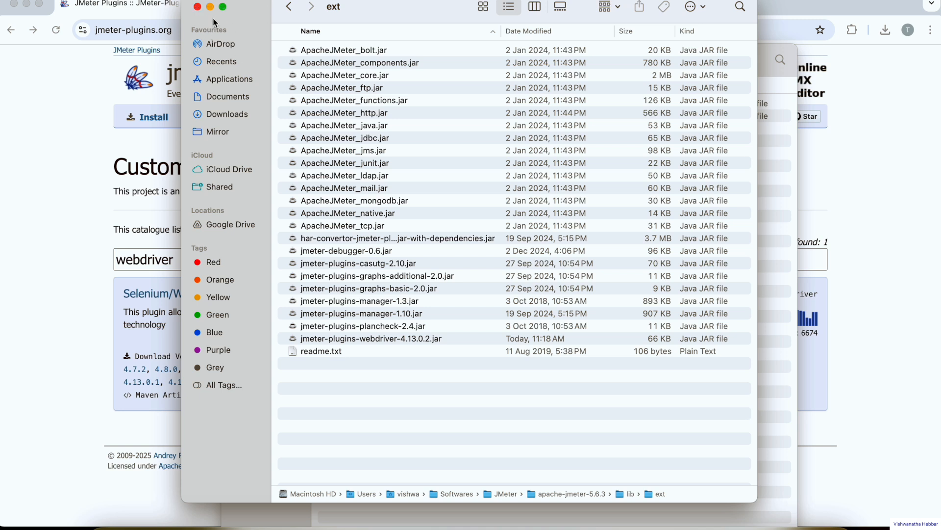
Close both Finder folder windows and switch back to JMeter.
click(200, 9)
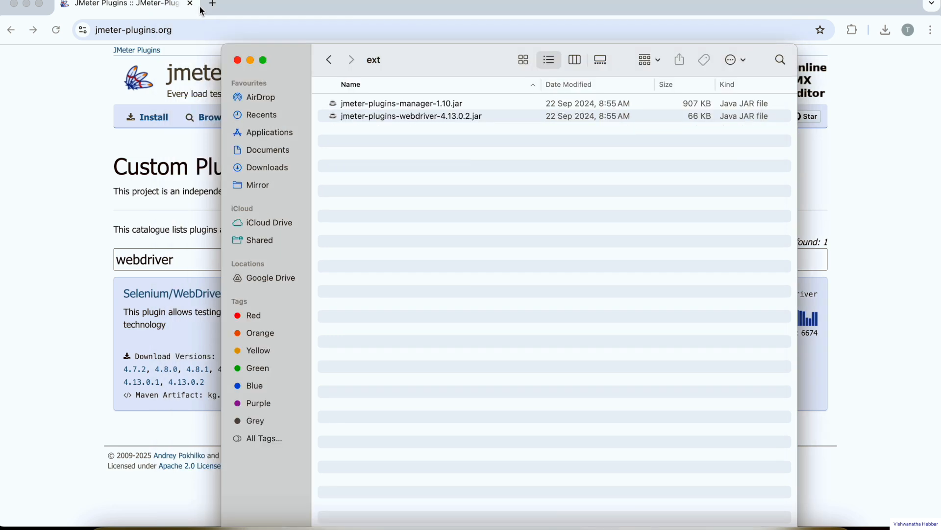
click(238, 60)
click(718, 521)
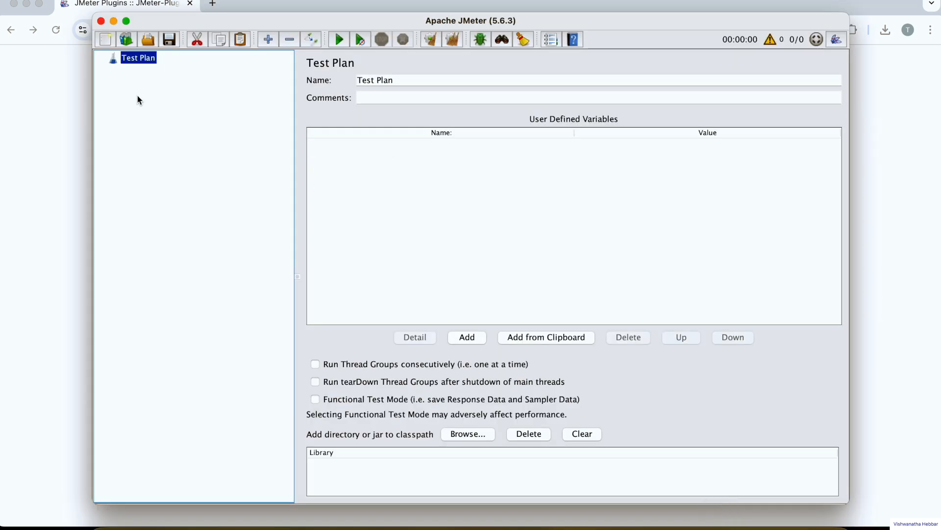
Add a Thread Group to the Test Plan.
right_click(138, 63)
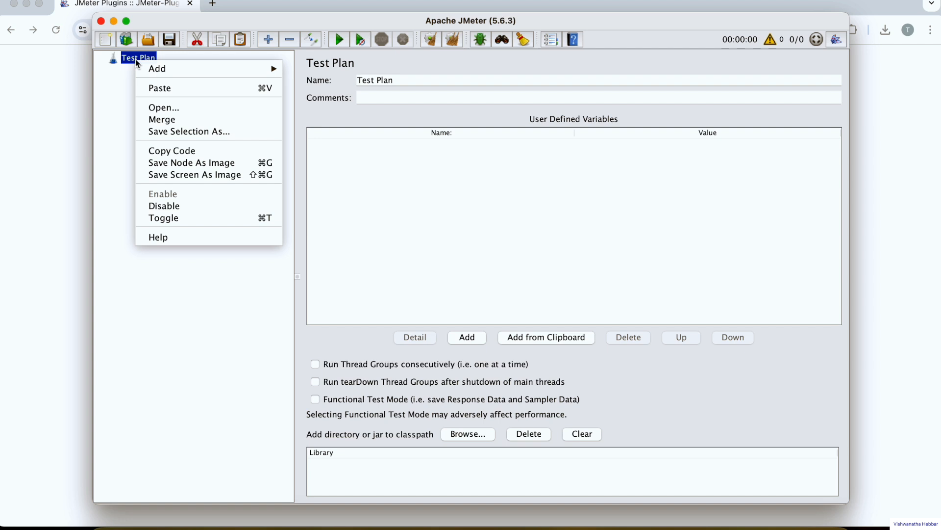
mouse_move(175, 69)
mouse_move(383, 69)
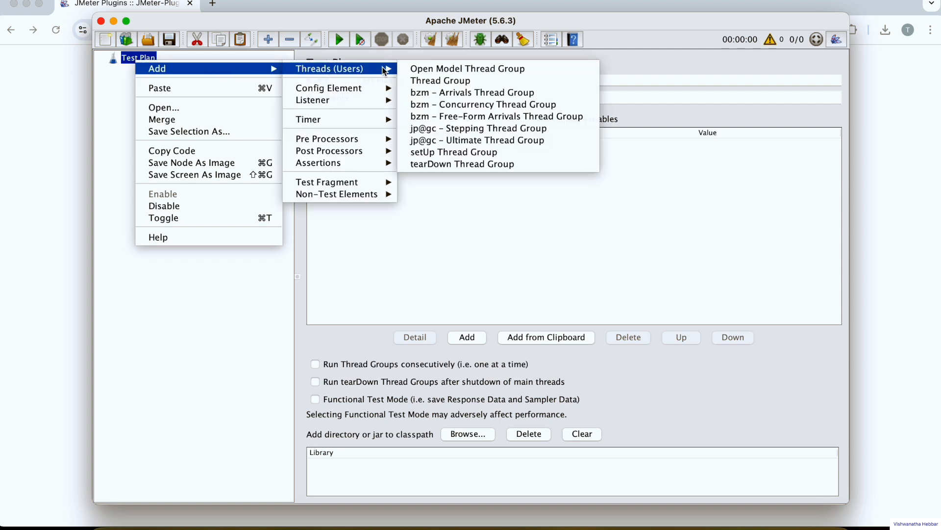
click(436, 81)
Add a jp@gc - WebDriver Sampler to the Thread Group.
right_click(162, 76)
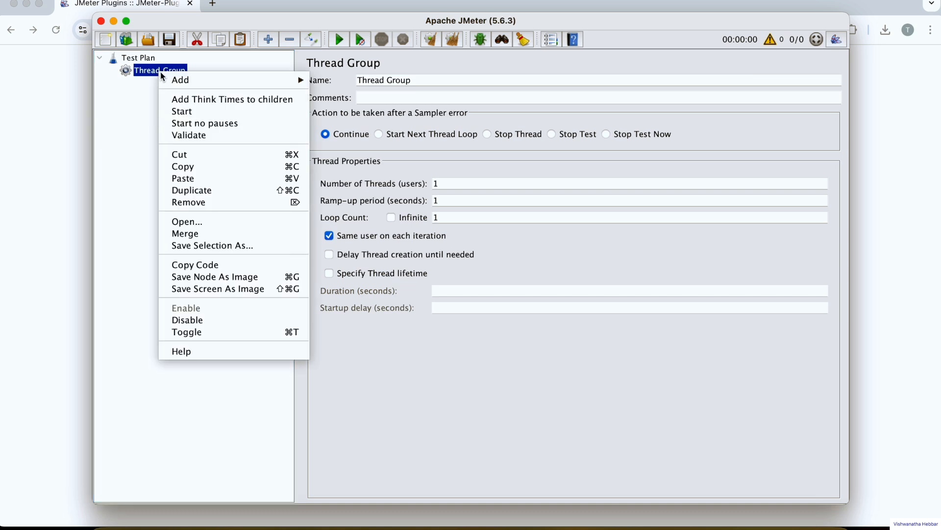
mouse_move(291, 81)
mouse_move(326, 83)
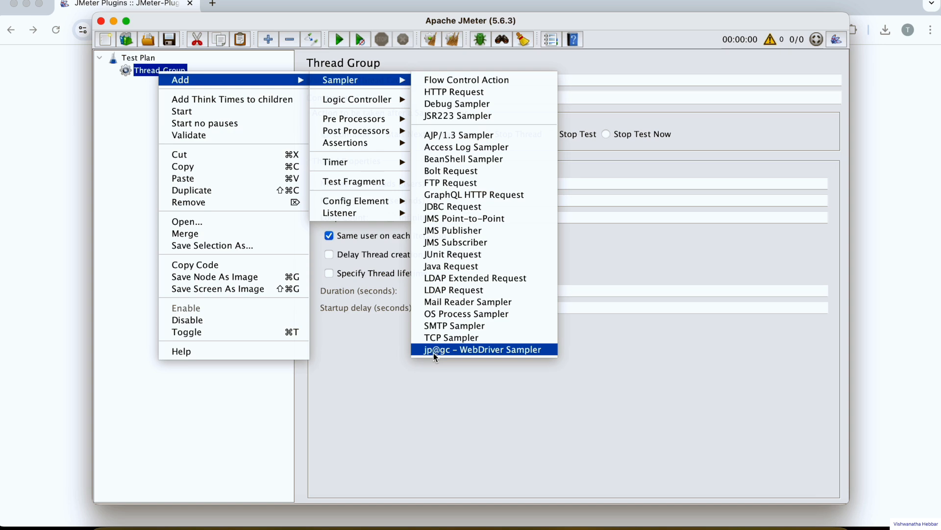
click(500, 351)
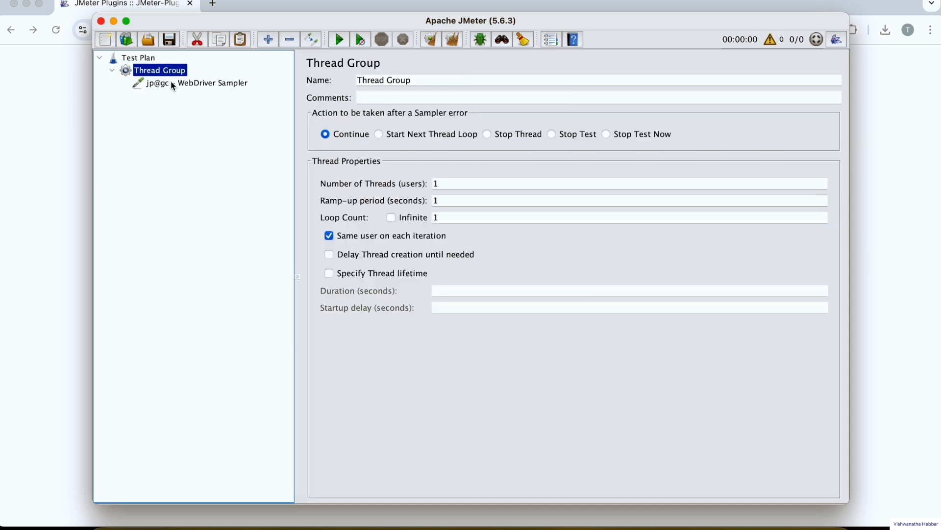
click(165, 73)
right_click(164, 72)
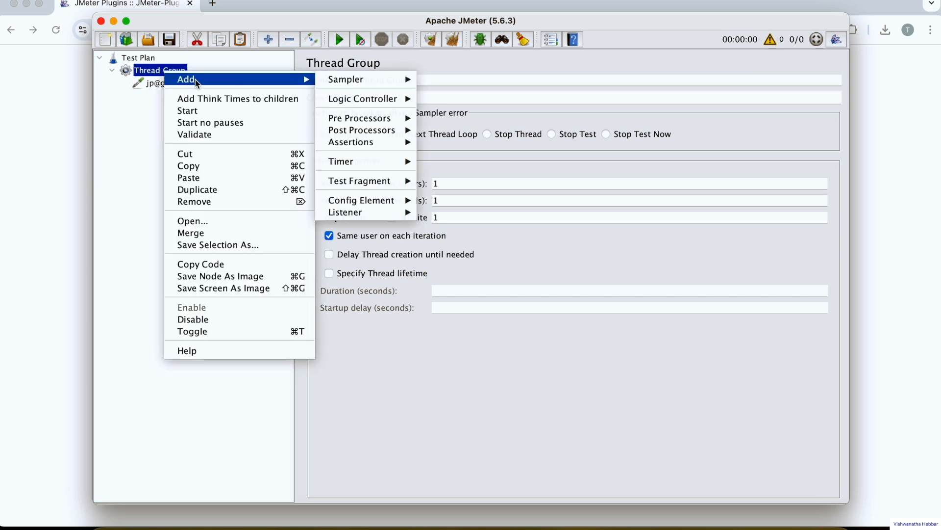
click(374, 228)
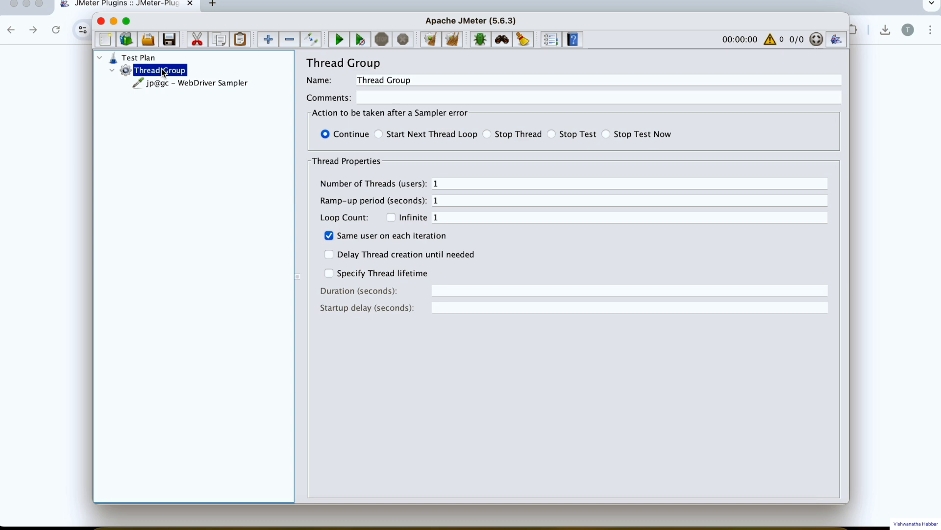
Add a jp@gc - Chrome Driver Config element to the Thread Group and select its placeholder driver path.
right_click(164, 73)
mouse_move(218, 81)
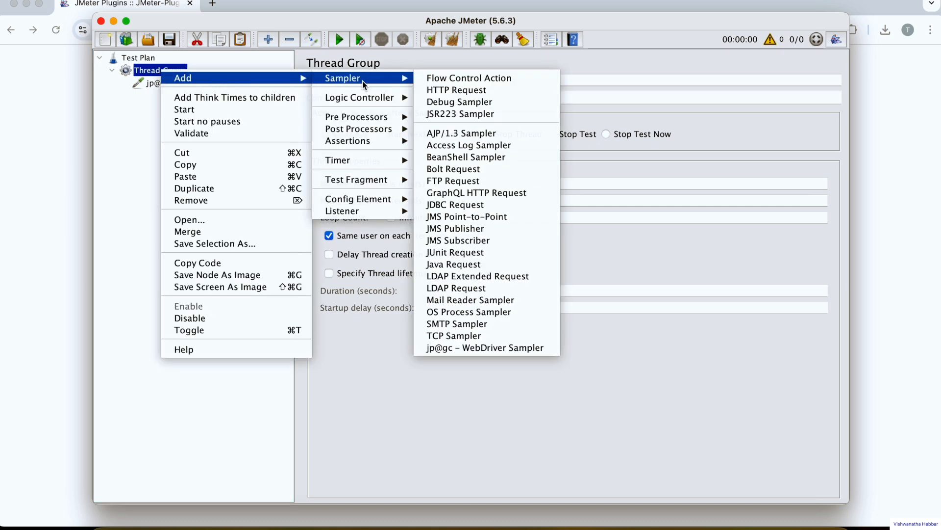
mouse_move(372, 199)
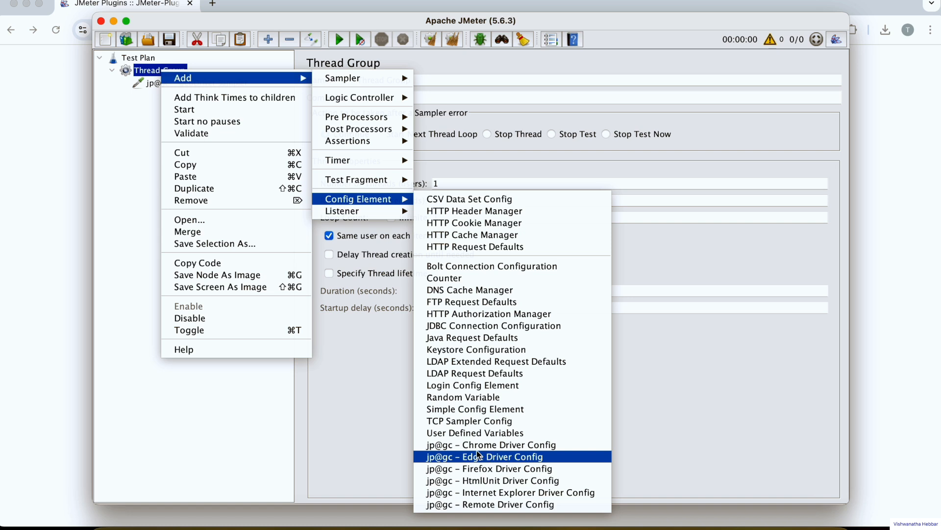
click(487, 444)
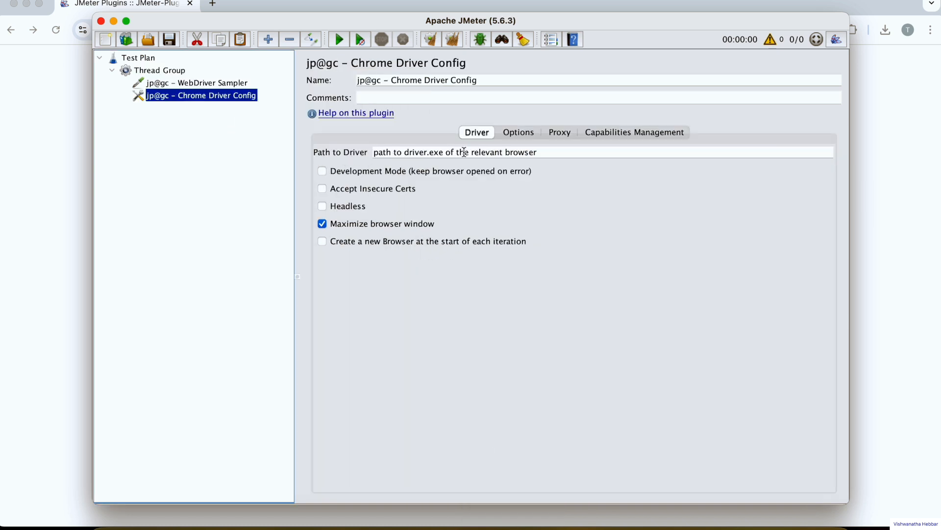
drag(562, 153, 345, 154)
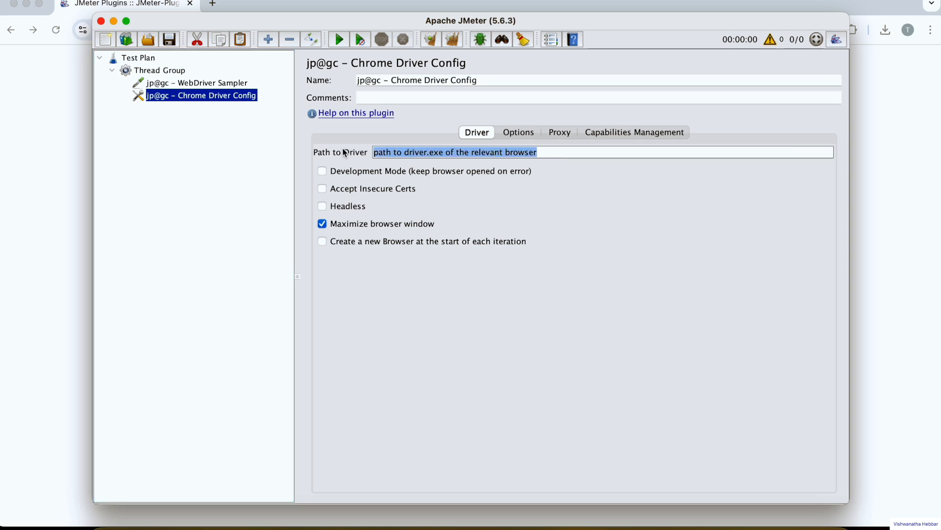
Switch to Chrome and search the web for "chromedriver download" in a new tab.
click(28, 174)
click(212, 4)
text(chrome driver dow)
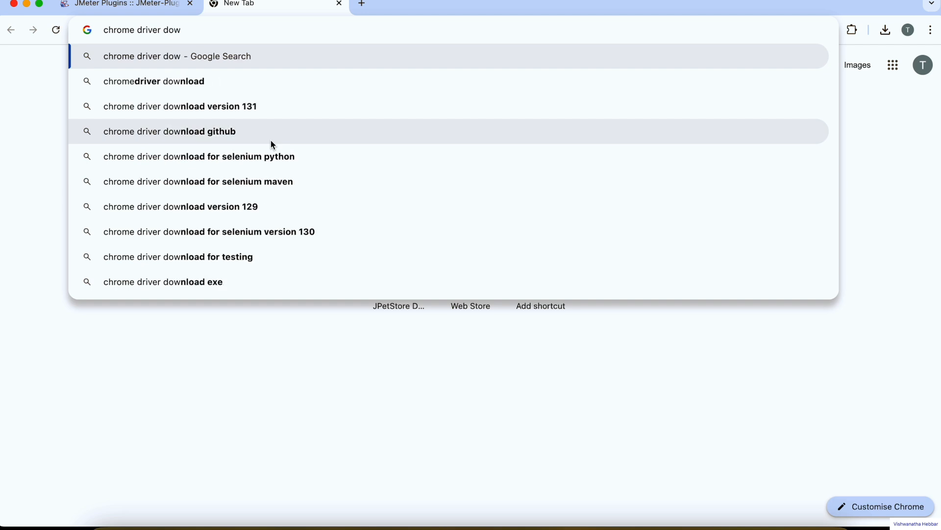
key(Down)
key(Return)
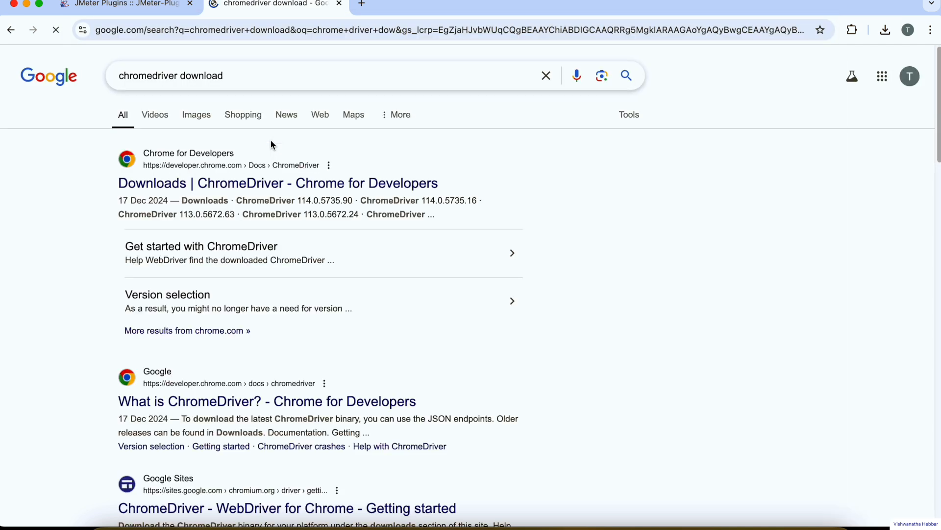
Open the About Google Chrome page in a new tab to check the installed browser version.
click(368, 7)
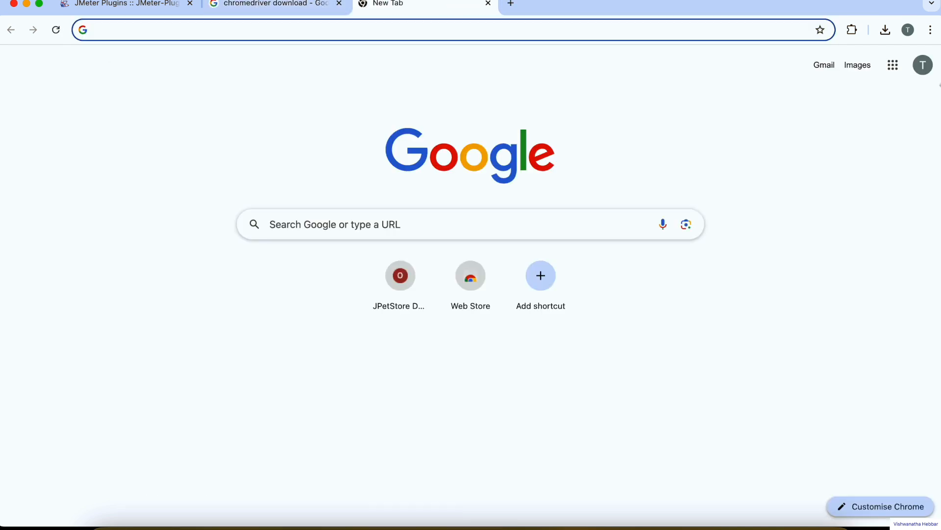
click(935, 33)
mouse_move(802, 427)
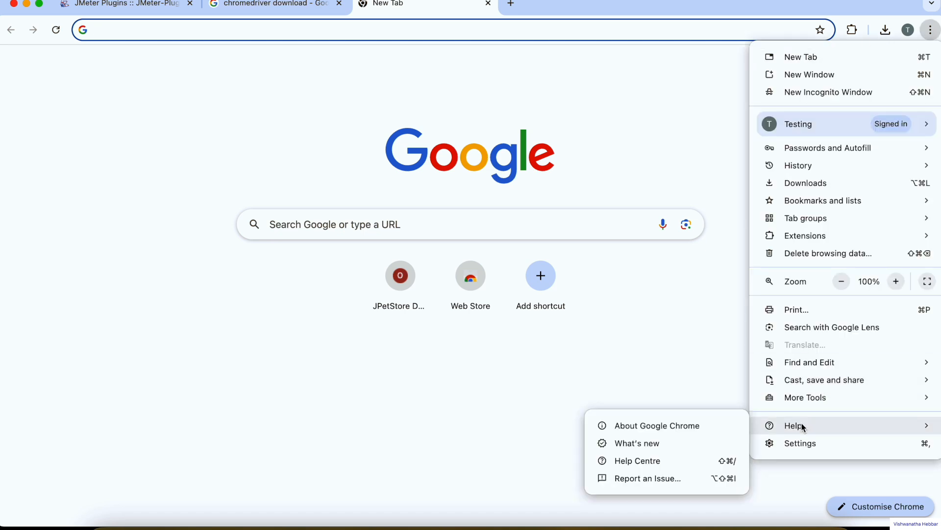
click(675, 430)
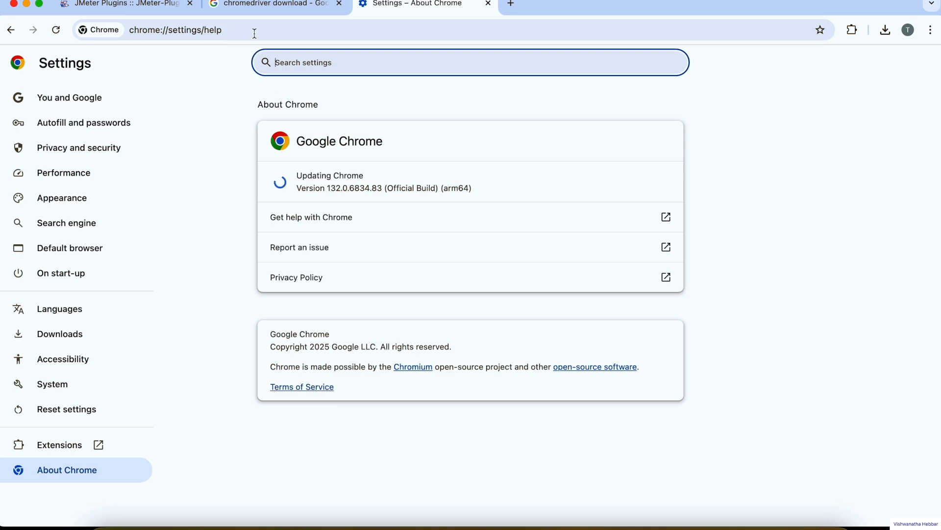
Open the ChromeDriver Downloads search result and follow its Chrome for Testing availability dashboard link to the Stable builds.
click(274, 5)
click(254, 190)
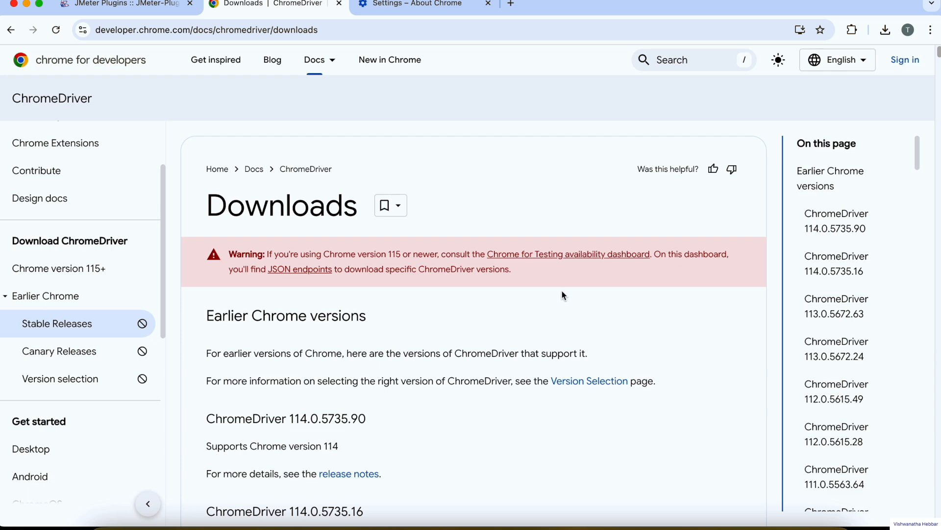
click(551, 260)
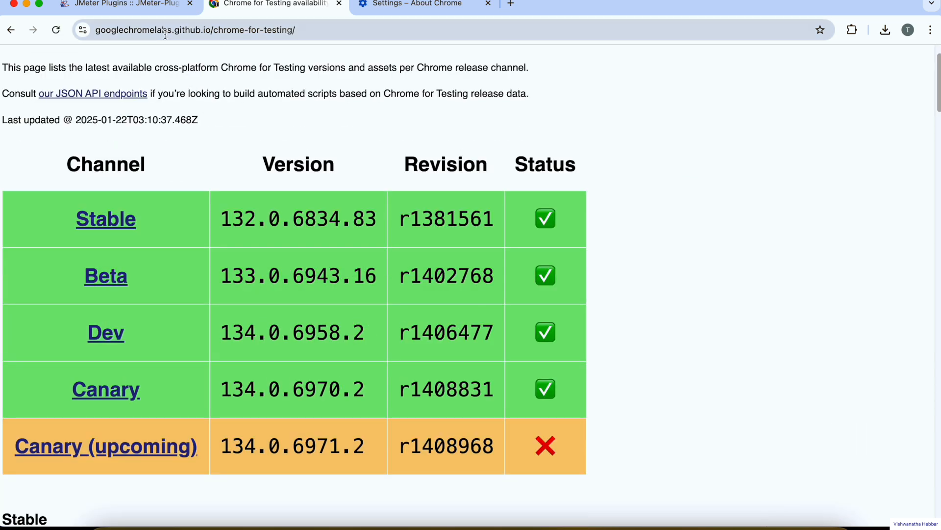
scroll(311, 147, down, 12)
scroll(311, 147, up, 5)
scroll(219, 210, down, 3)
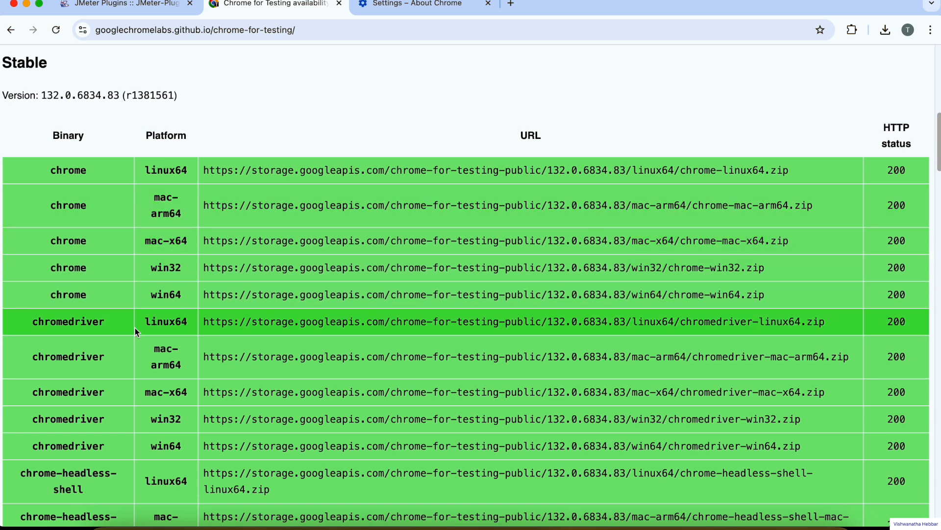
Download the Stable chromedriver build for mac-arm64 by opening its copied zip URL in a new tab.
drag(62, 321, 97, 321)
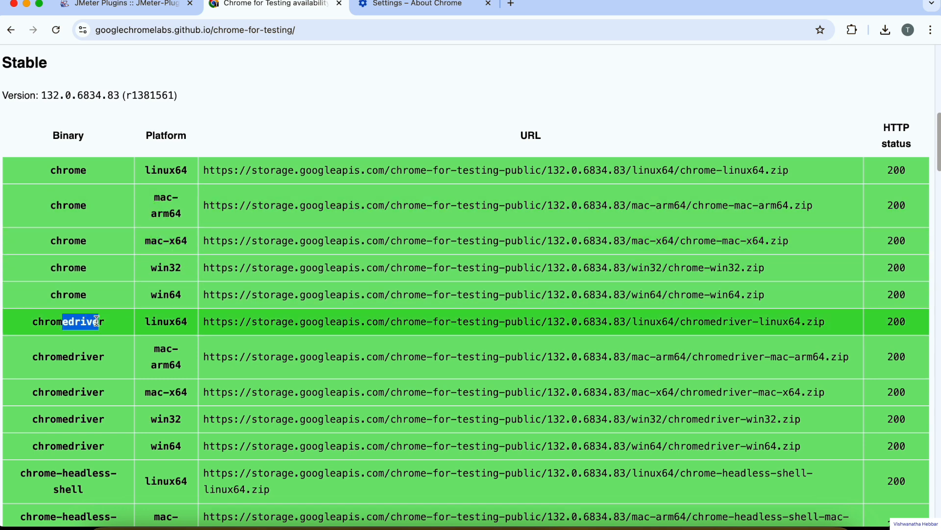
double_click(96, 321)
double_click(97, 356)
drag(153, 350, 483, 355)
triple_click(494, 354)
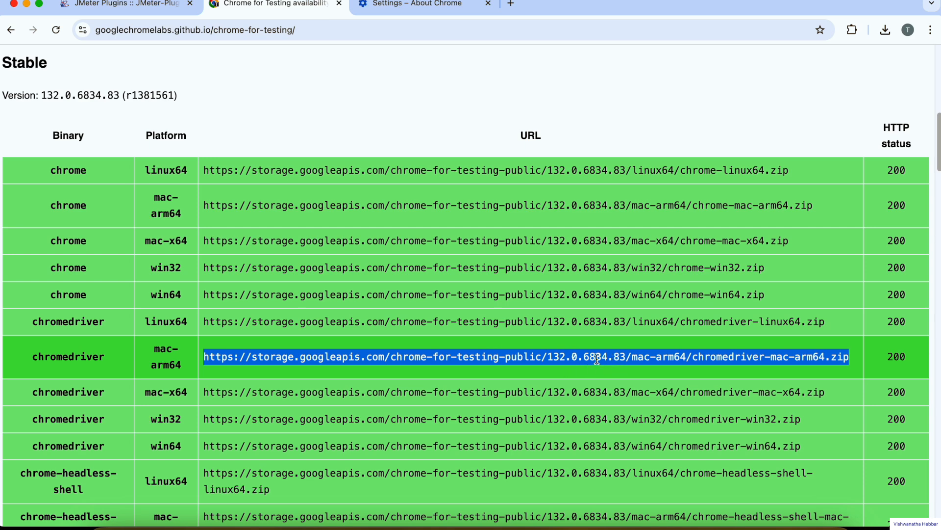
drag(28, 357, 318, 359)
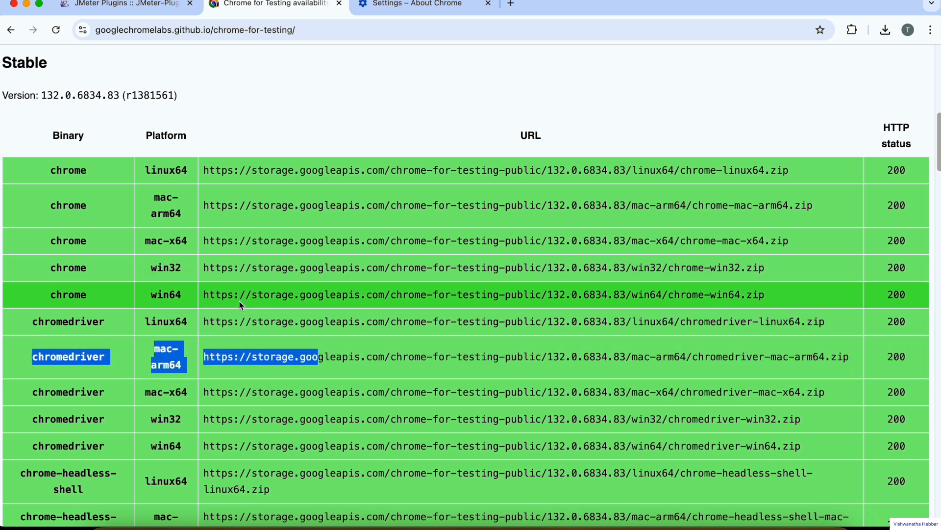
triple_click(279, 355)
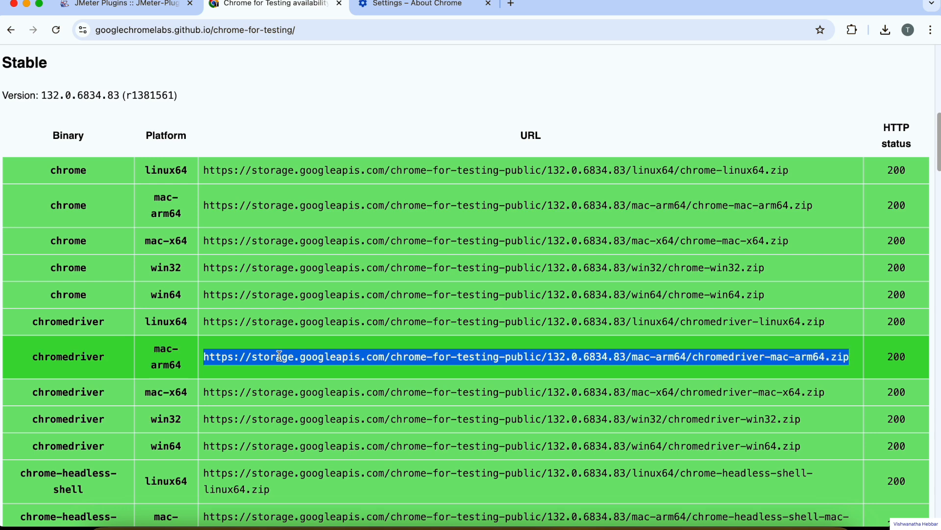
click(510, 4)
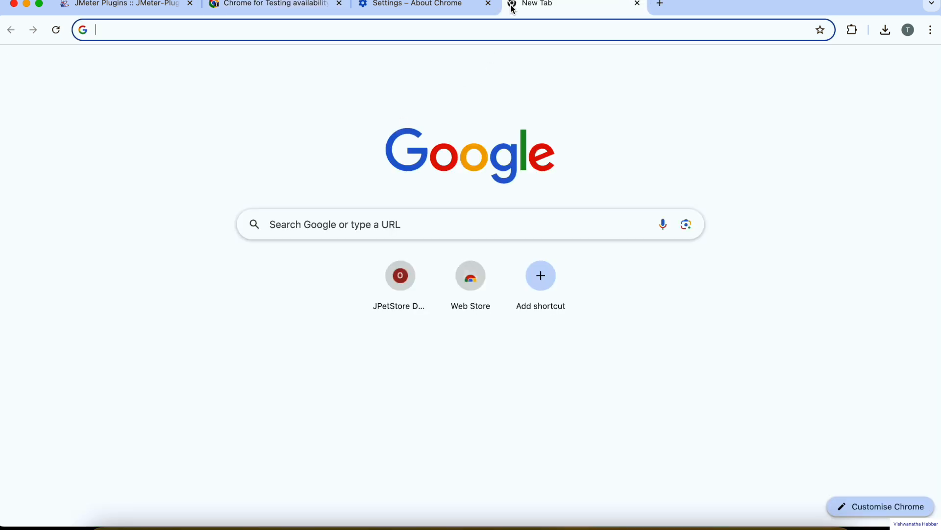
text(https://storage.googleapis.com/chrome-for-testing-public/132.0.6834.83/mac-arm64/chromedriver-mac-arm64.zip)
key(Return)
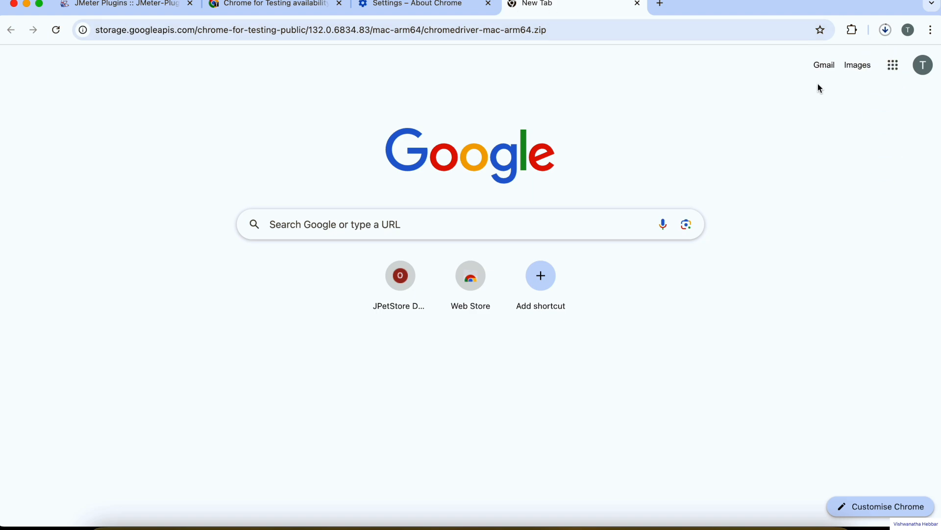
click(886, 30)
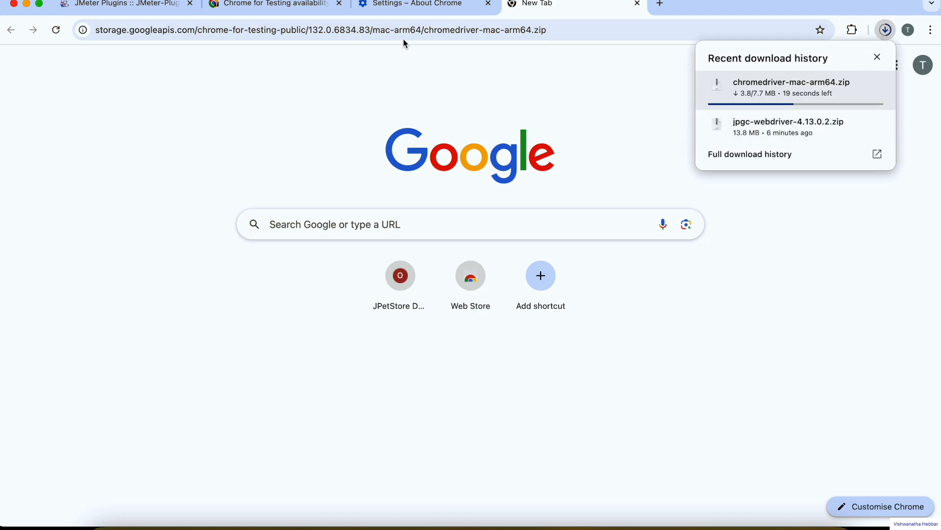
Extract the downloaded chromedriver-mac-arm64.zip in the Downloads folder and open the extracted folder.
click(395, 7)
click(285, 7)
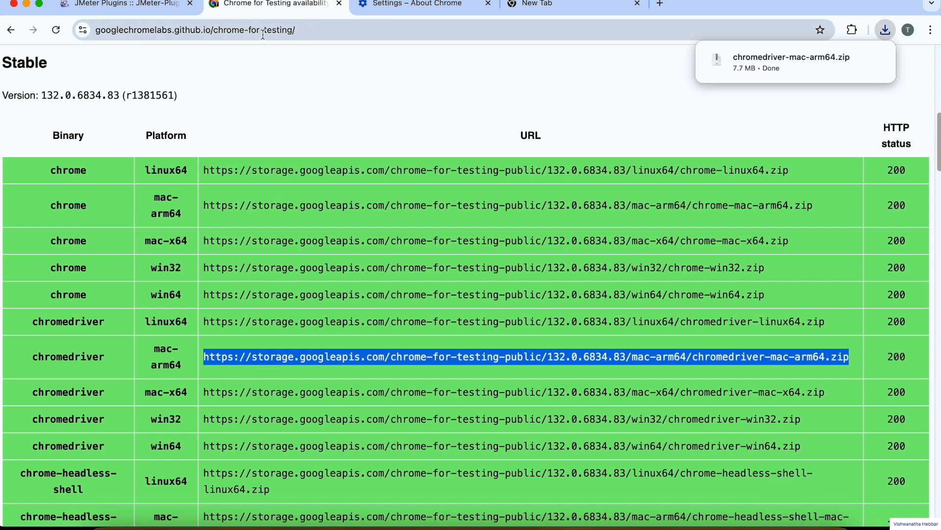
click(853, 60)
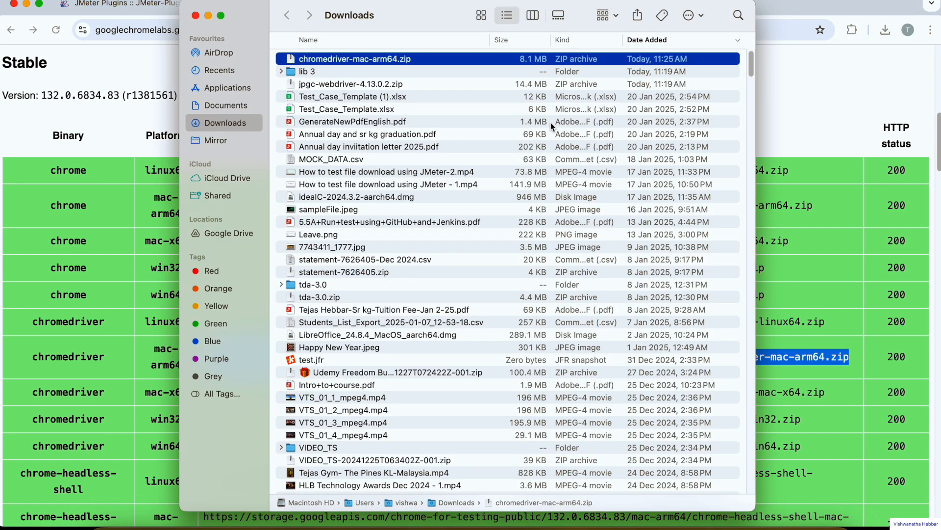
double_click(331, 60)
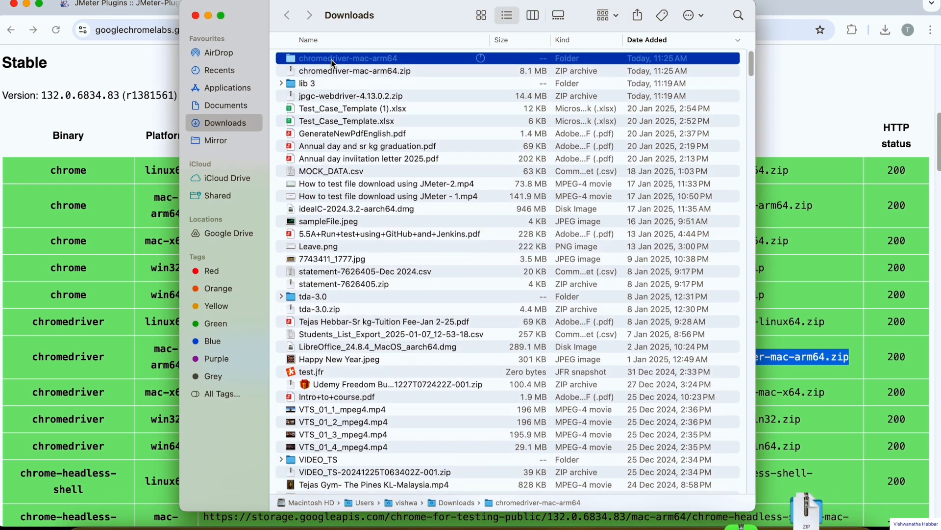
double_click(326, 60)
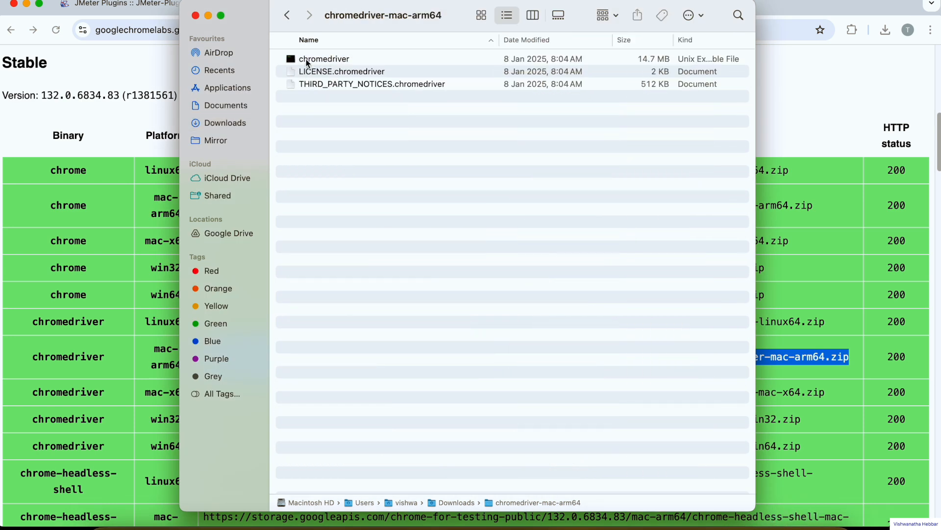
click(320, 57)
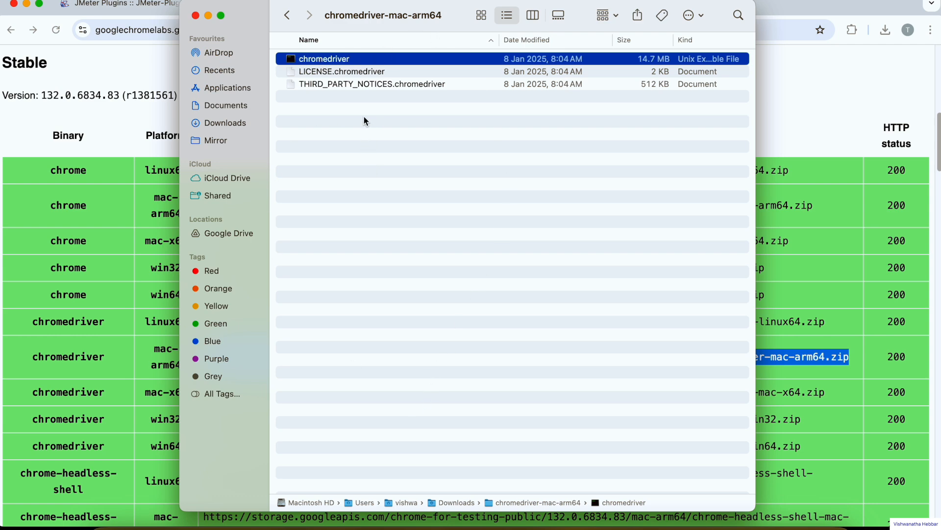
click(404, 117)
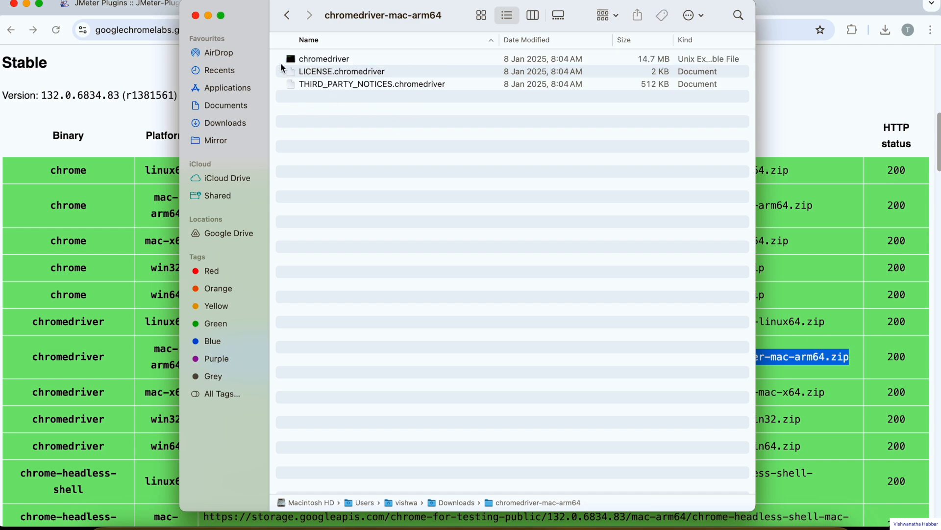
Transfer the extracted chromedriver-mac-arm64 folder from Downloads into the JMeter folder under Softwares.
click(287, 15)
click(336, 56)
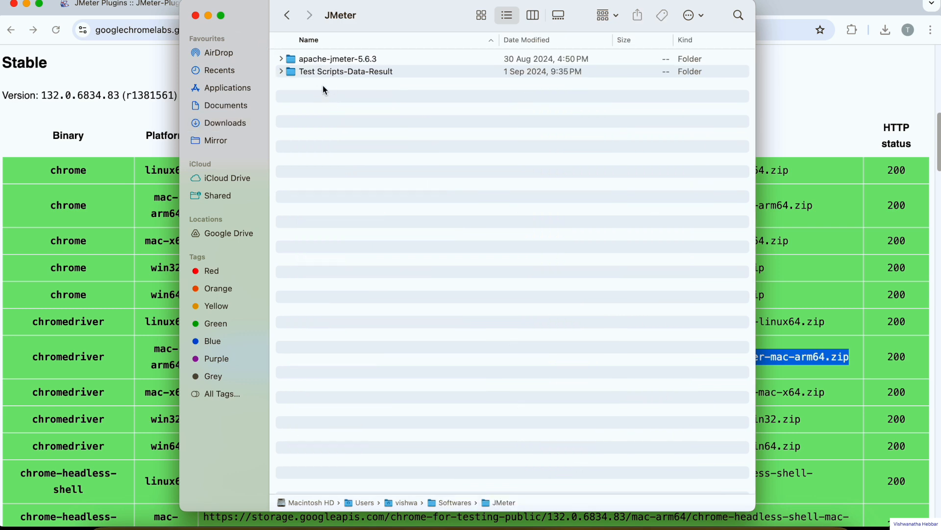
key(super+v)
Copy the pathname of the chromedriver executable inside the JMeter folder's chromedriver-mac-arm64 subfolder.
double_click(330, 73)
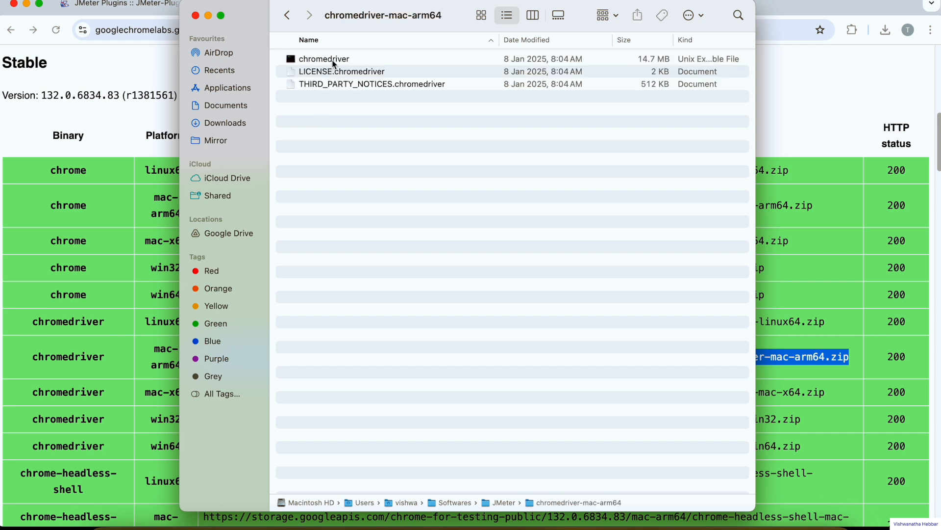
click(325, 60)
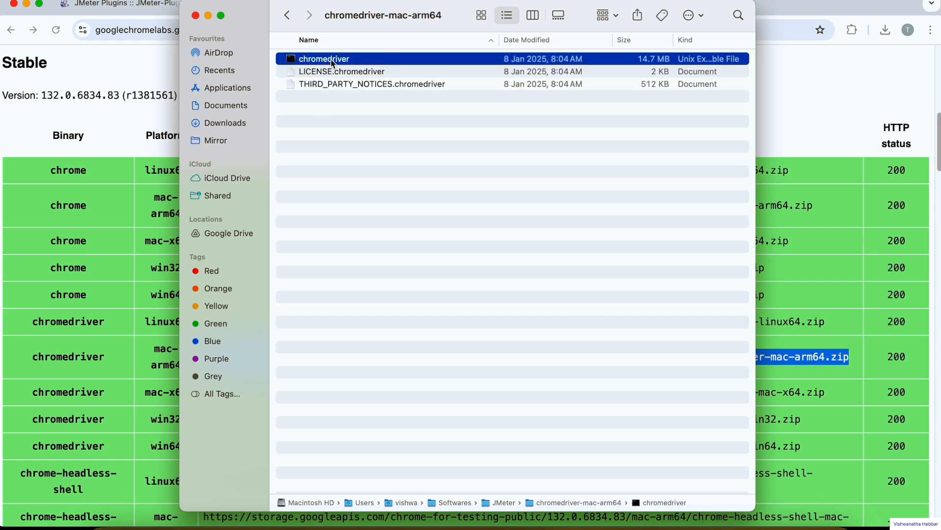
right_click(666, 503)
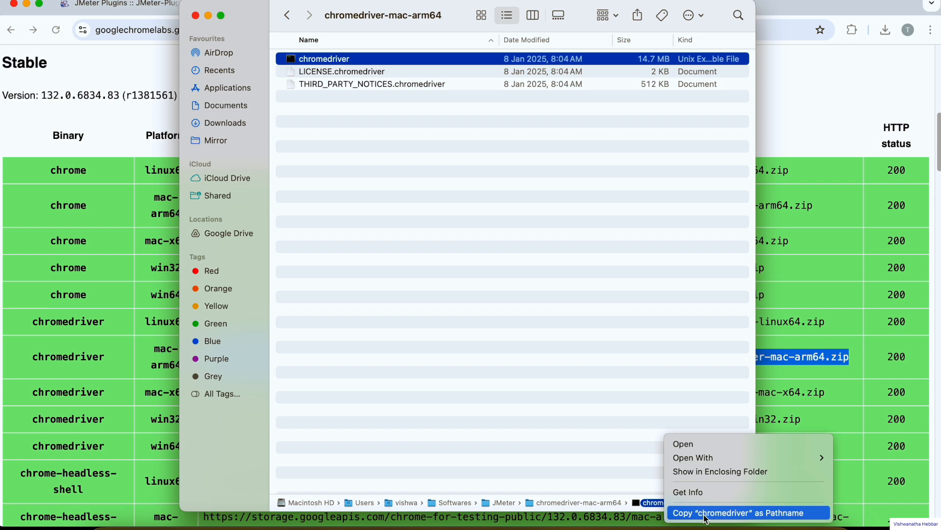
click(705, 513)
Switch to JMeter and set the Chrome Driver Config's Path to Driver to the copied chromedriver pathname.
key(super+Tab)
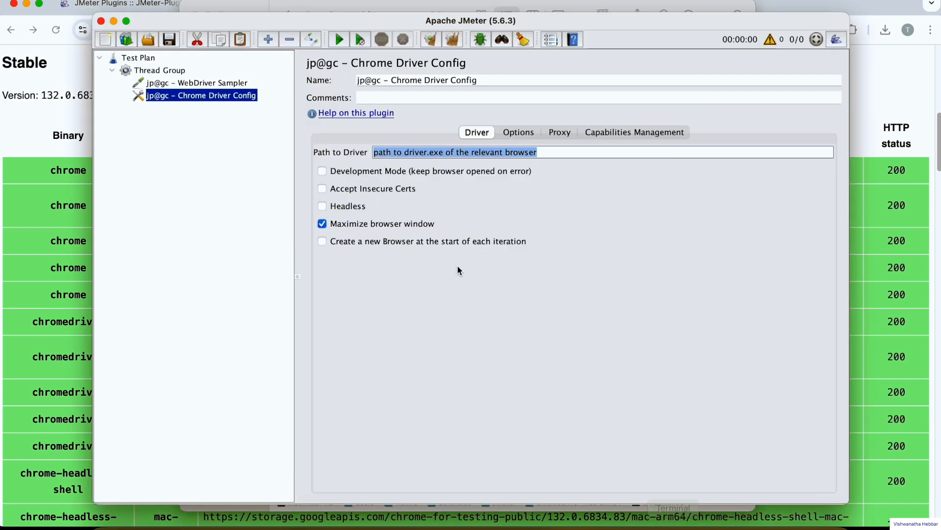
click(469, 153)
key(super+a)
key(super+v)
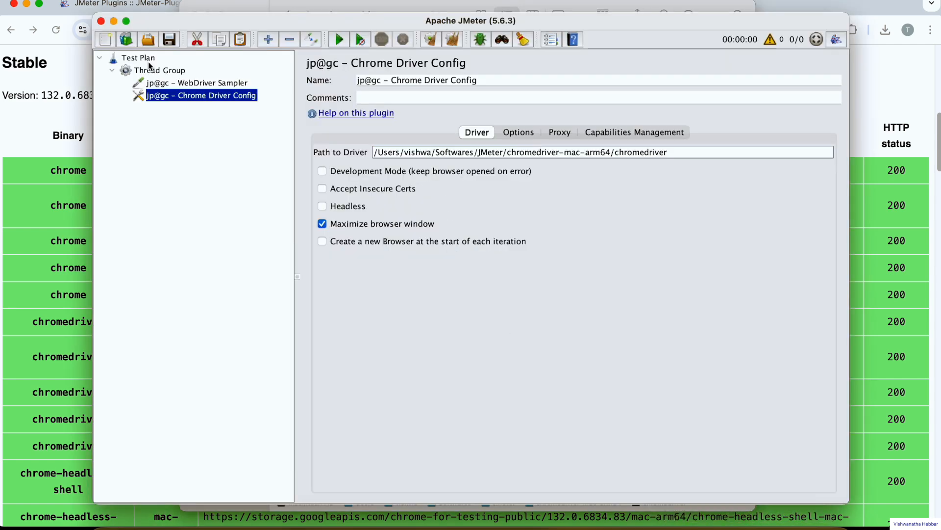
Rename the test plan as Test Plan-Webdriver Demo and save it as Test Plan-Webdriver Demo.jmx in the Softwares folder.
click(149, 64)
click(414, 78)
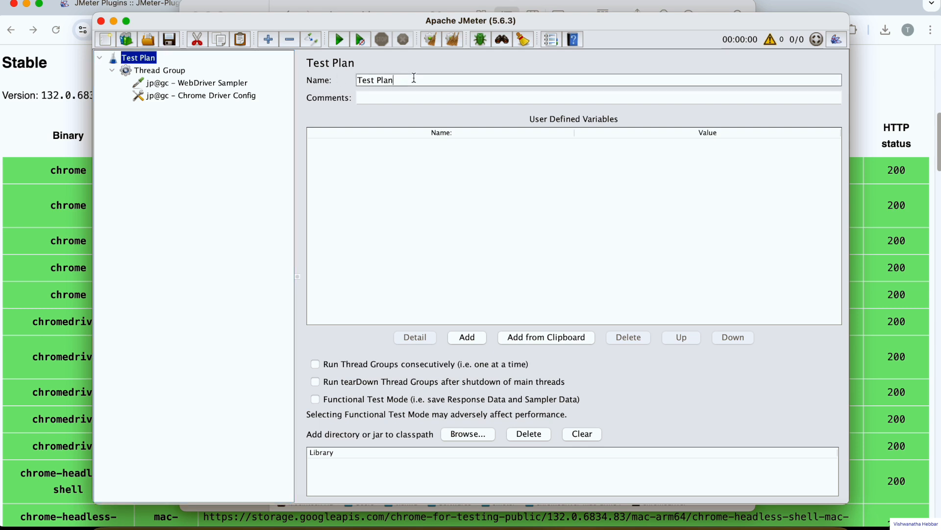
text(-Webdriver Demo)
key(super+s)
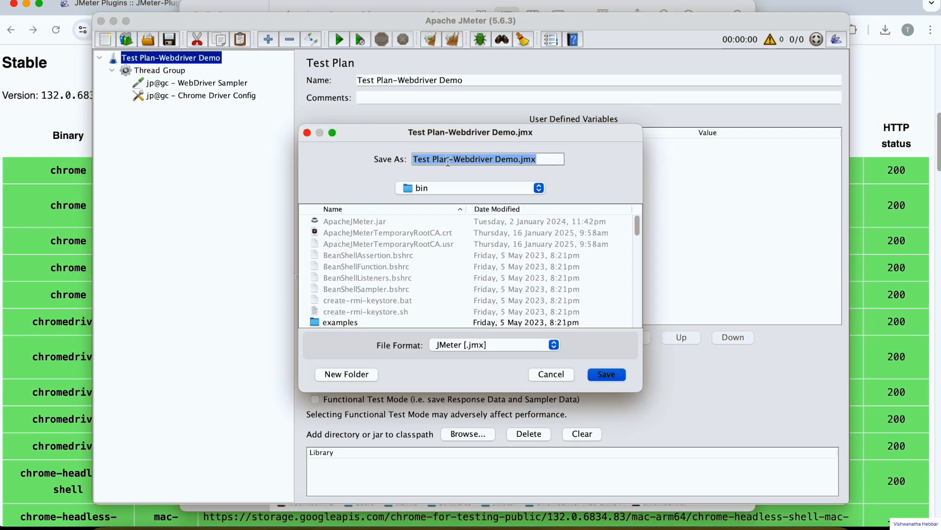
click(456, 189)
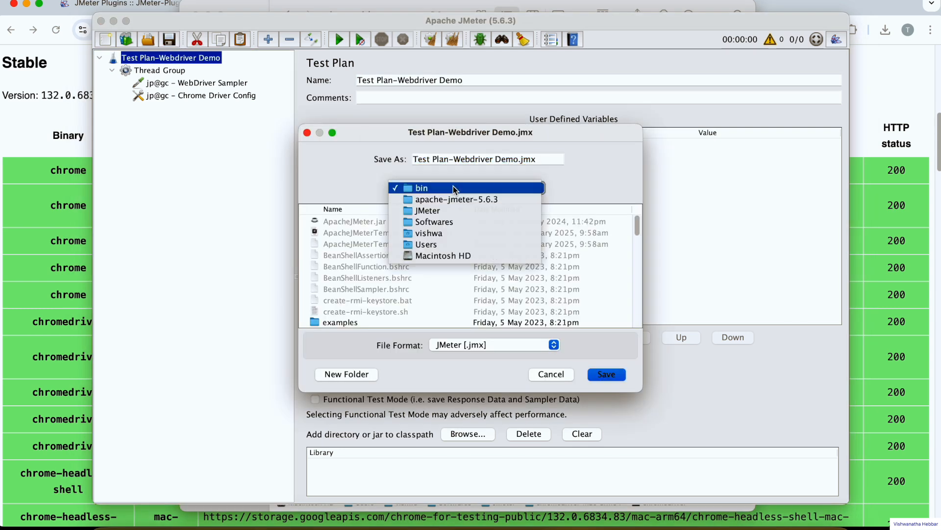
click(441, 222)
key(Return)
Add a View Results Tree listener to the Thread Group.
click(155, 74)
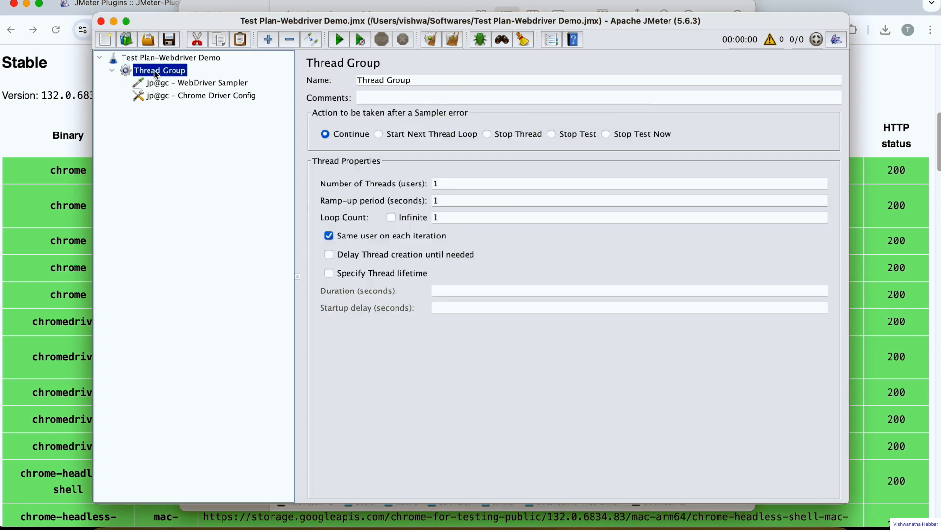
right_click(155, 73)
mouse_move(205, 81)
mouse_move(357, 217)
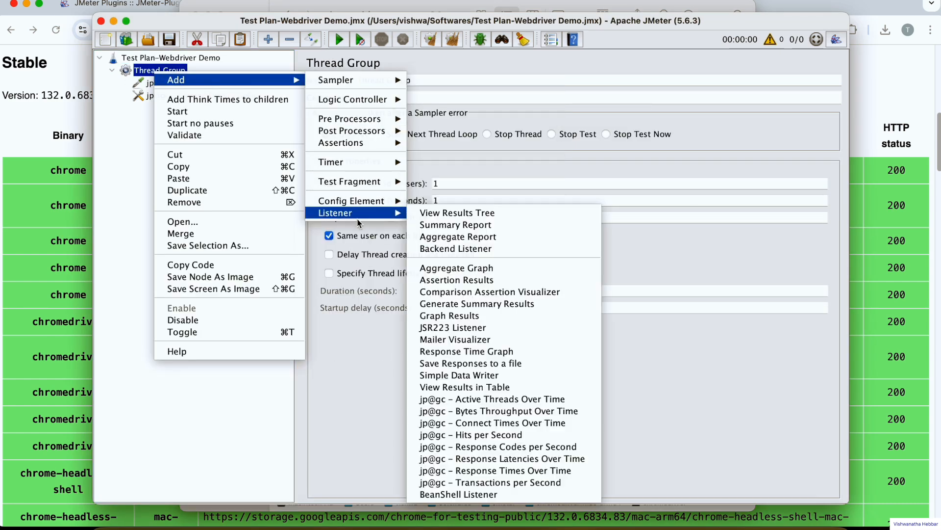
click(434, 214)
Review the WebDriver Sampler's Groovy script, including the WDS object in the browser call.
click(183, 84)
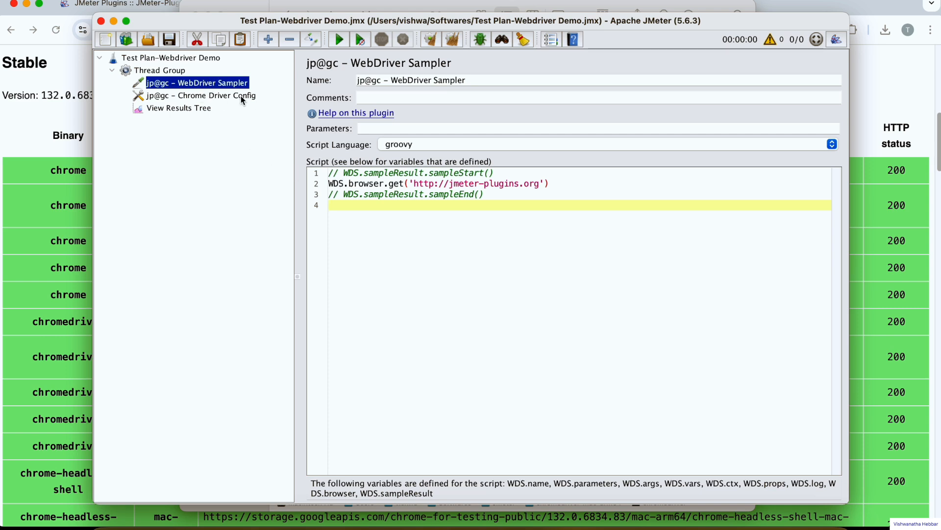
drag(348, 184, 335, 184)
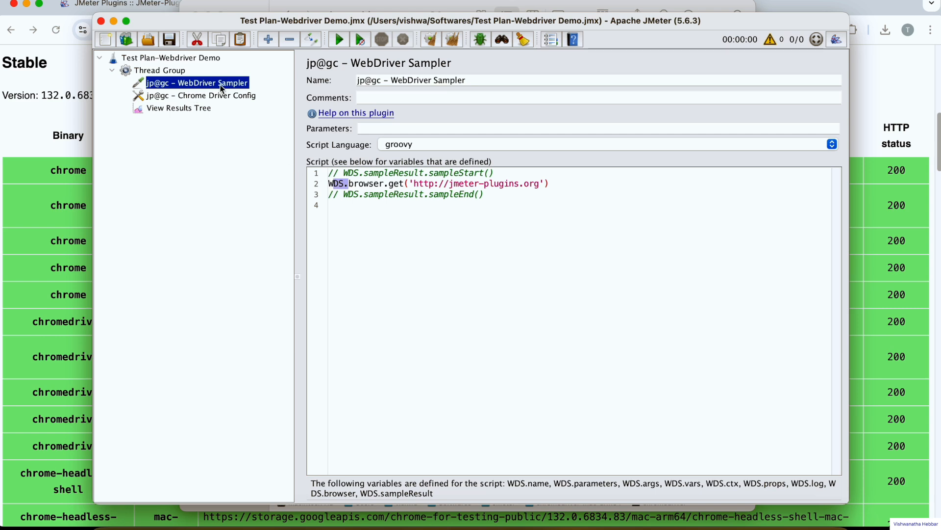
click(343, 212)
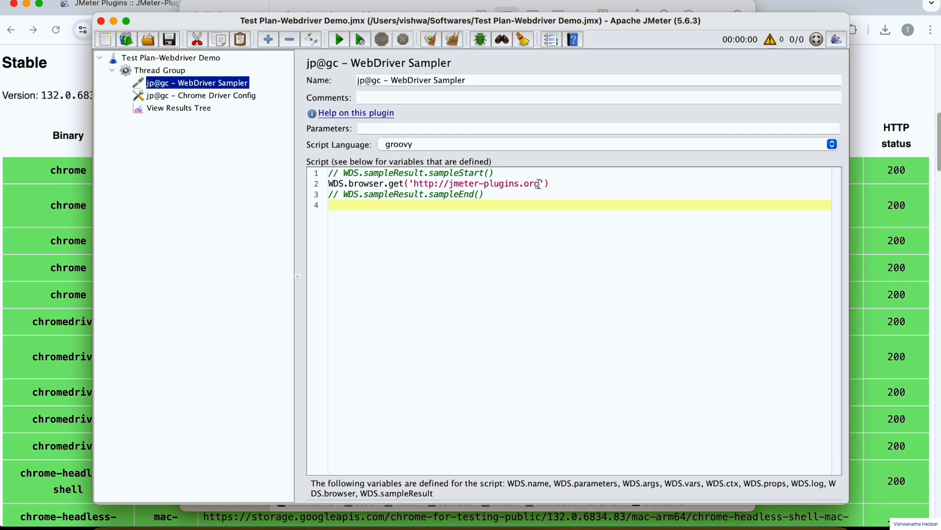
Run the test plan with the View Results Tree open and dismiss the macOS security alert about chromedriver.
click(195, 109)
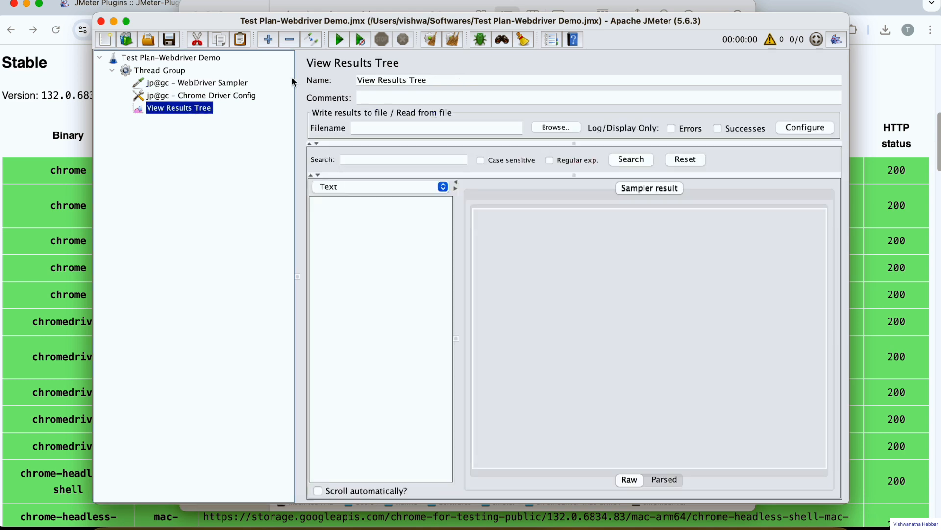
click(340, 40)
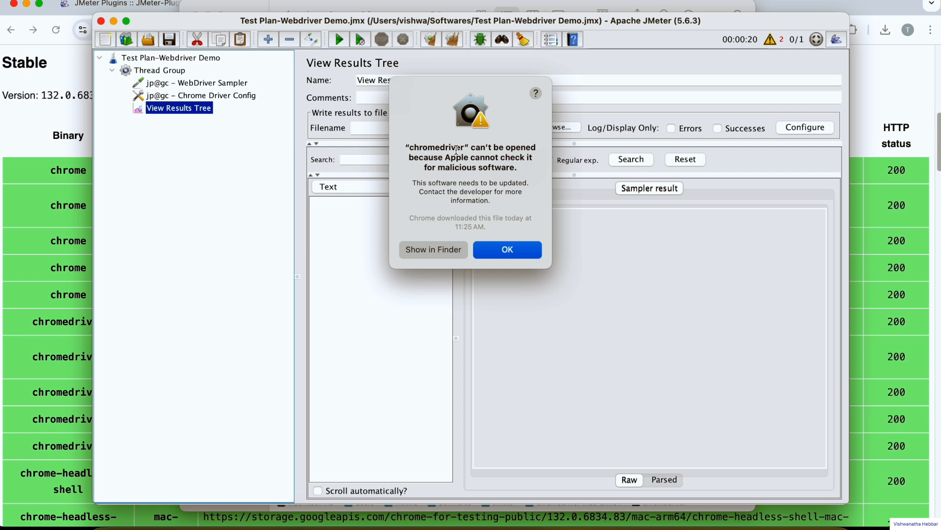
click(508, 251)
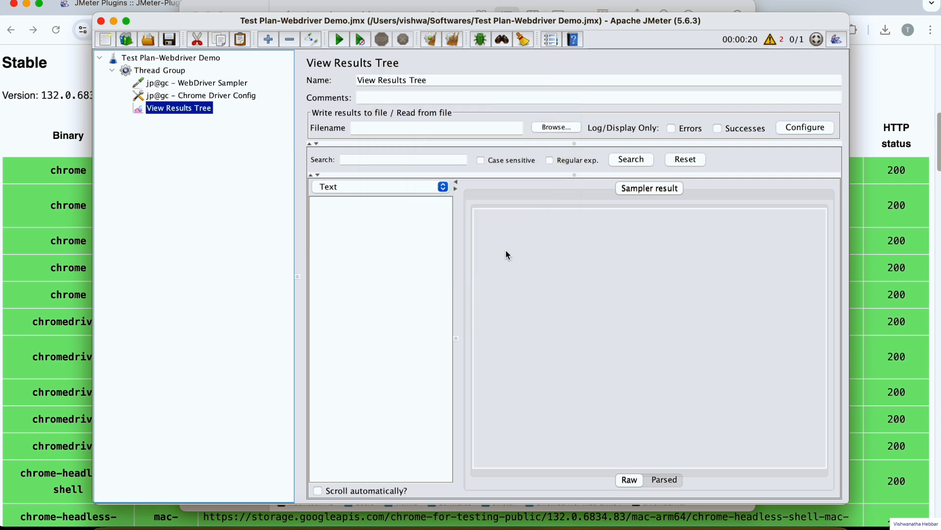
Switch to System Settings, allow the blocked chromedriver under Privacy & Security, and close the settings.
click(473, 524)
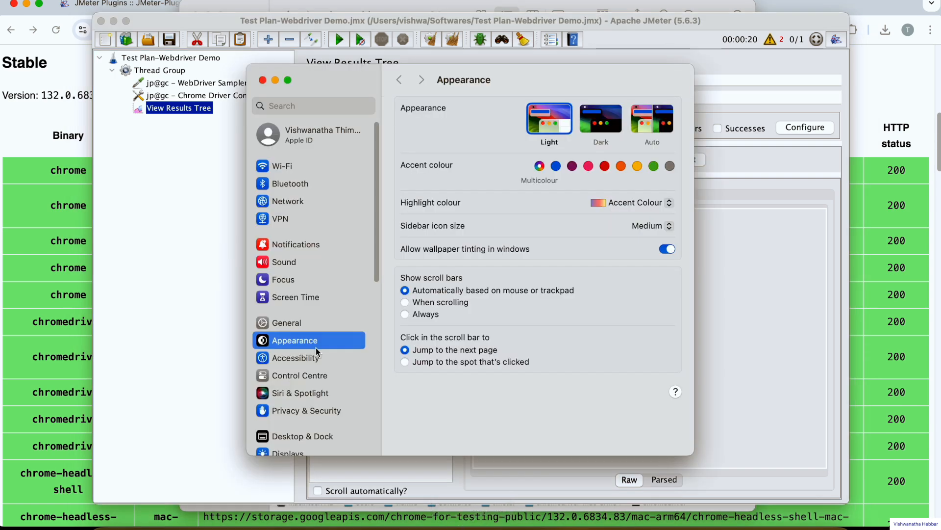
click(317, 412)
scroll(453, 255, down, 10)
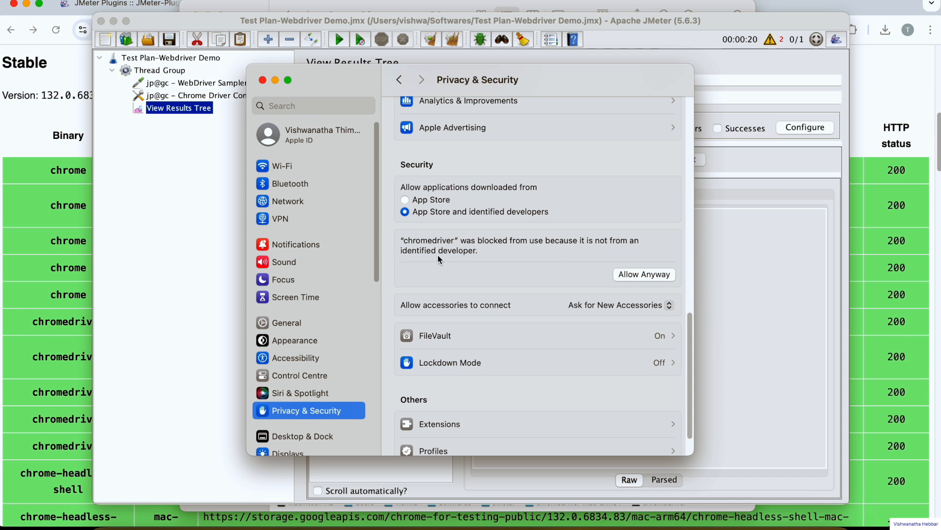
click(633, 274)
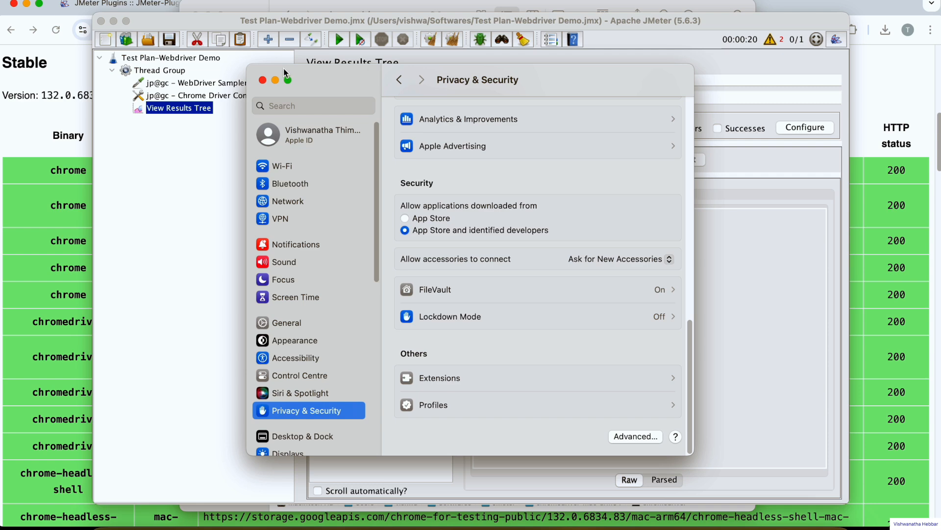
click(262, 81)
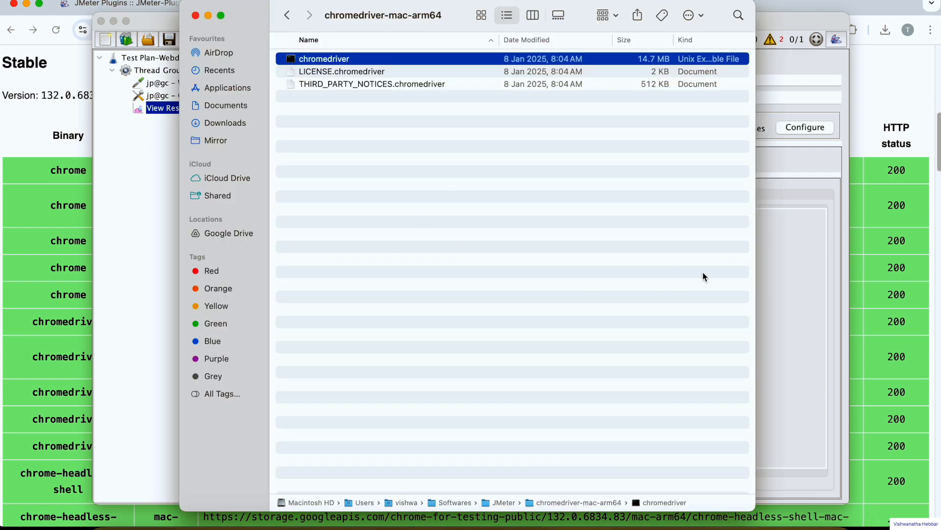
Switch back to JMeter, rerun the test plan with chromedriver permitted to open, and view the WebDriver Sampler's result.
click(802, 221)
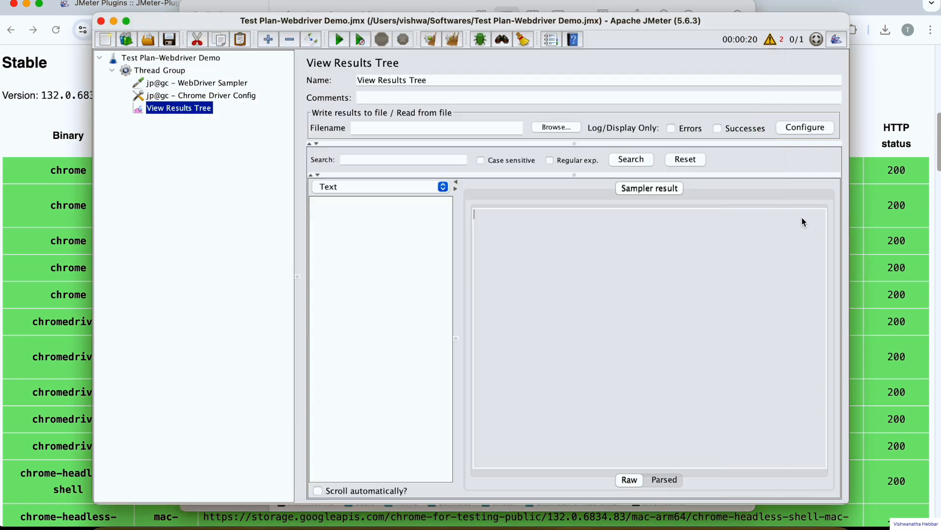
click(339, 39)
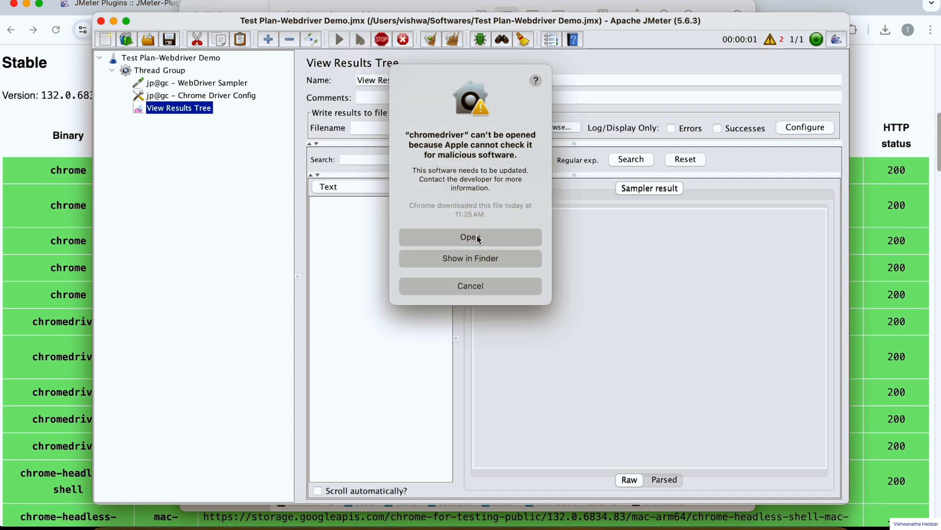
click(472, 239)
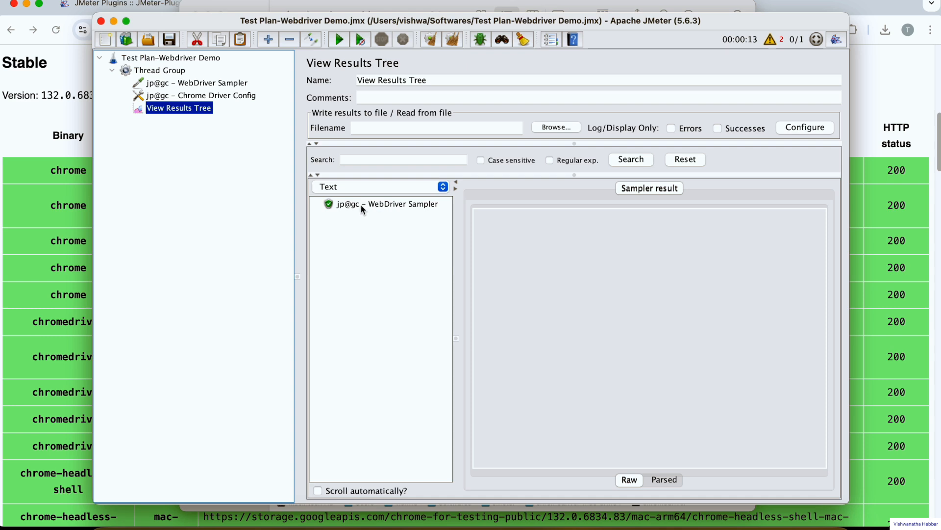
click(353, 204)
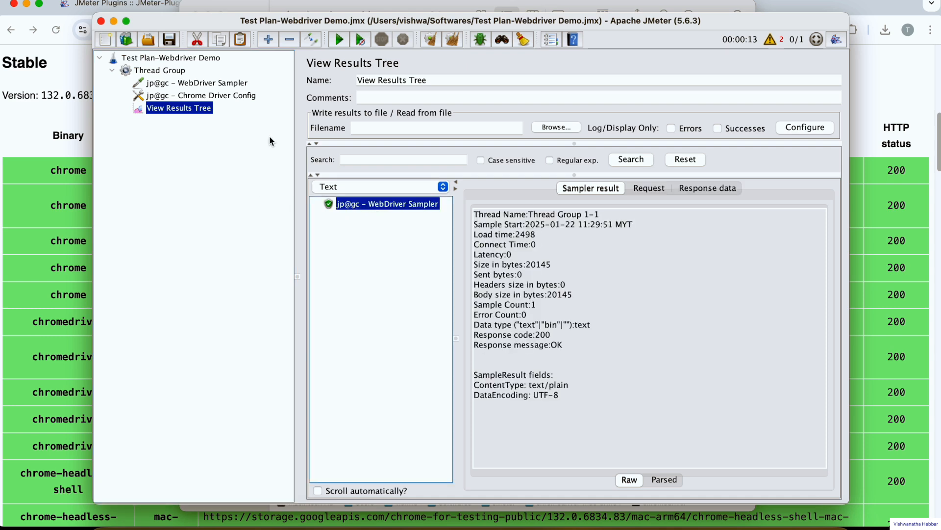
Check the URL that the WebDriver Sampler's script opens in the browser.
click(202, 86)
drag(412, 185, 535, 184)
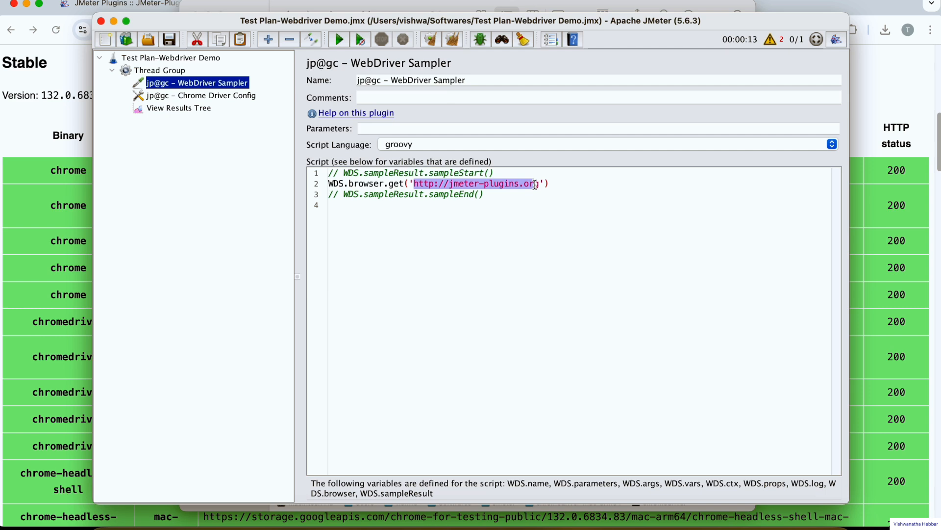
click(514, 212)
click(249, 122)
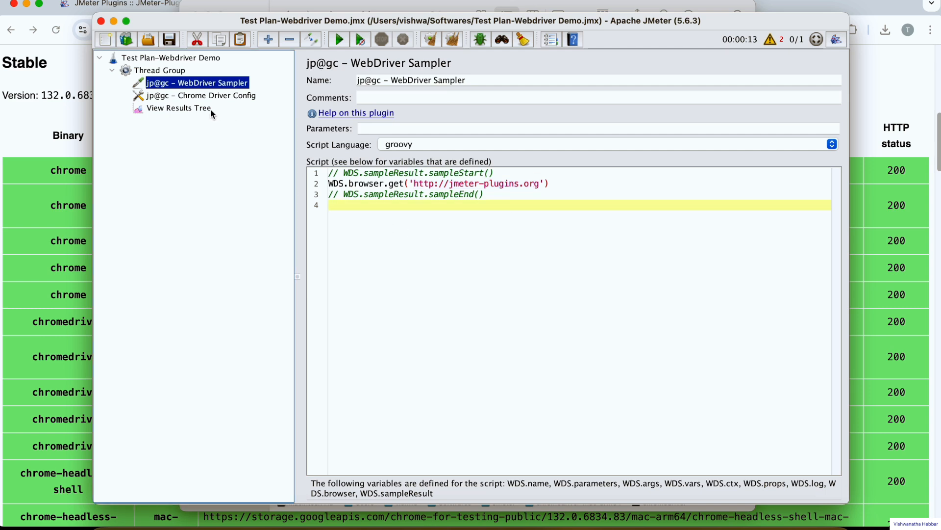